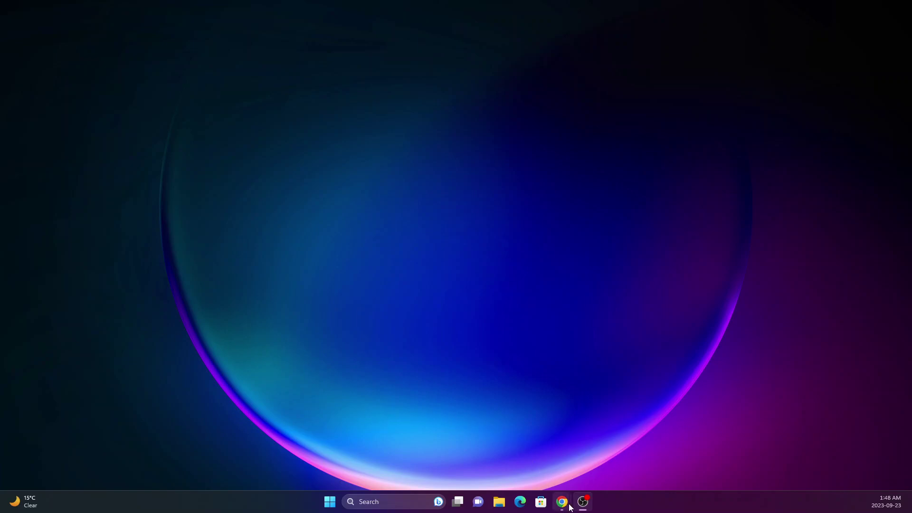
Switch to the Chrome window showing the Azure portal home page and look over the Azure services list
{"action": "mouse_move", "coordinate": [562, 502]}
{"action": "left_click", "coordinate": [596, 465]}
{"action": "left_click", "coordinate": [562, 501]}
{"action": "left_click", "coordinate": [517, 474]}
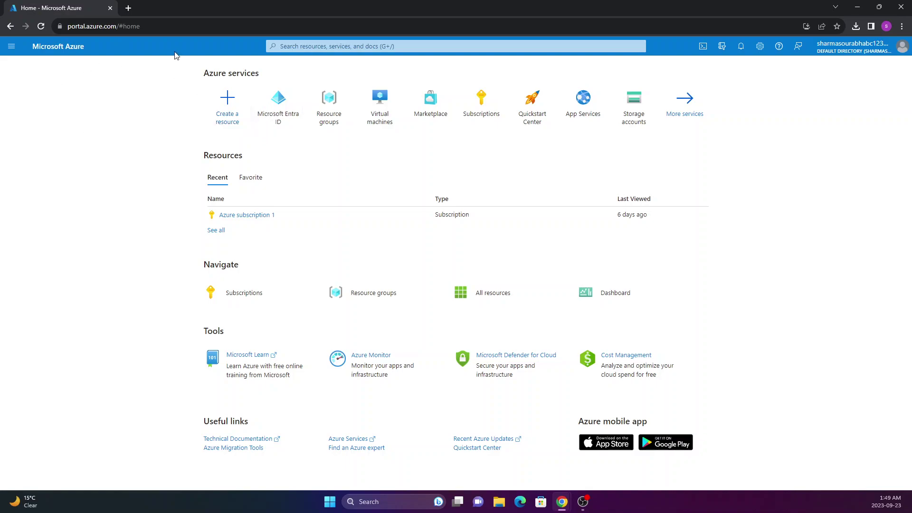
{"action": "left_click_drag", "start_coordinate": [174, 57], "coordinate": [736, 128]}
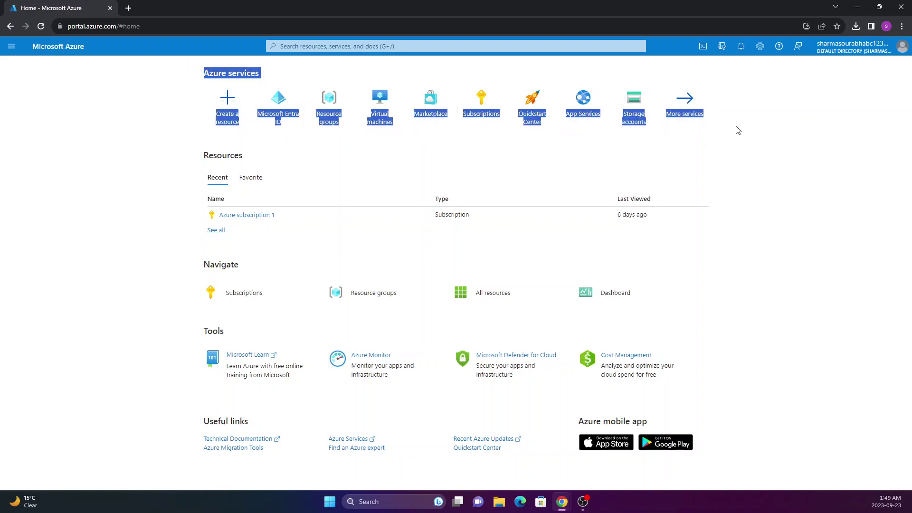
{"action": "left_click", "coordinate": [707, 141]}
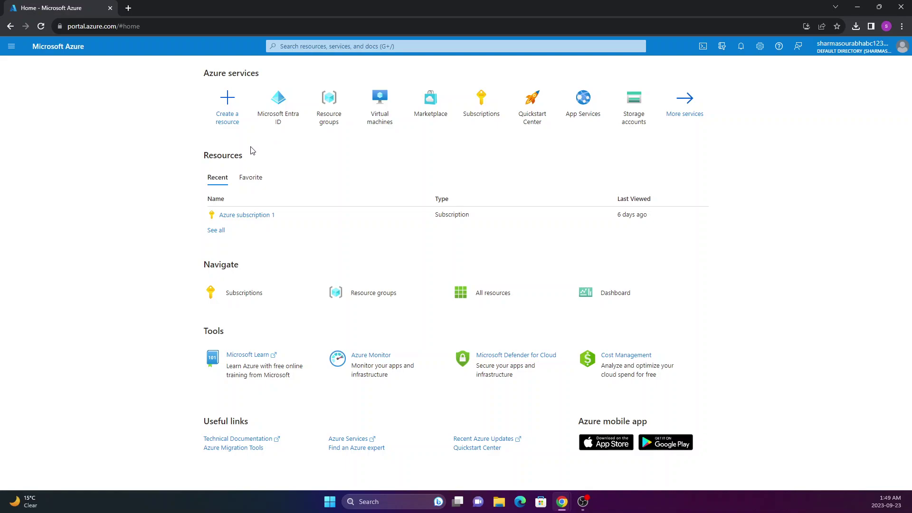
Open the list of all users in the Microsoft Entra ID default directory
{"action": "left_click", "coordinate": [279, 118]}
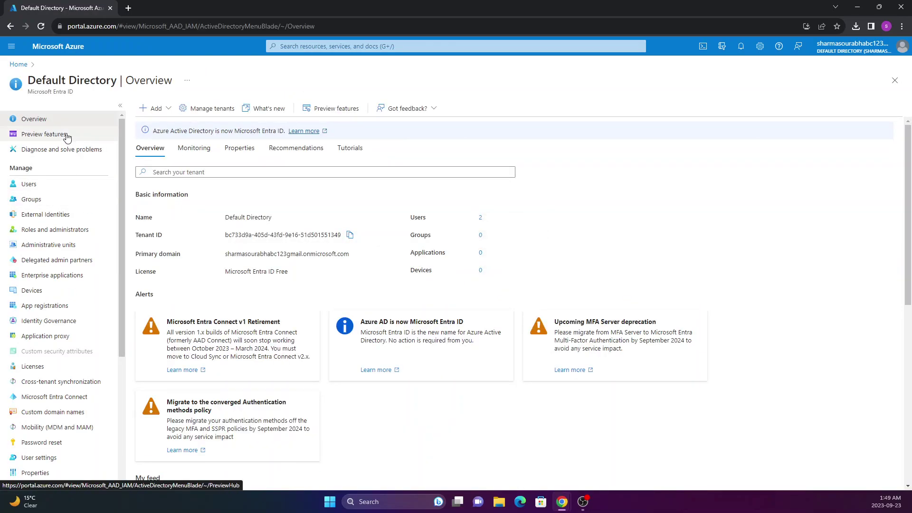
{"action": "scroll", "coordinate": [61, 164], "scroll_direction": "down", "scroll_amount": 3}
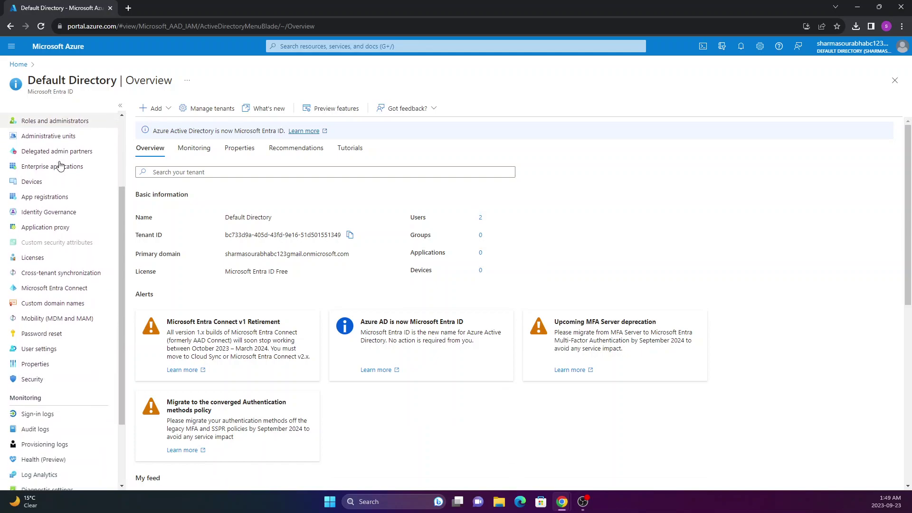
{"action": "scroll", "coordinate": [60, 166], "scroll_direction": "up", "scroll_amount": 3}
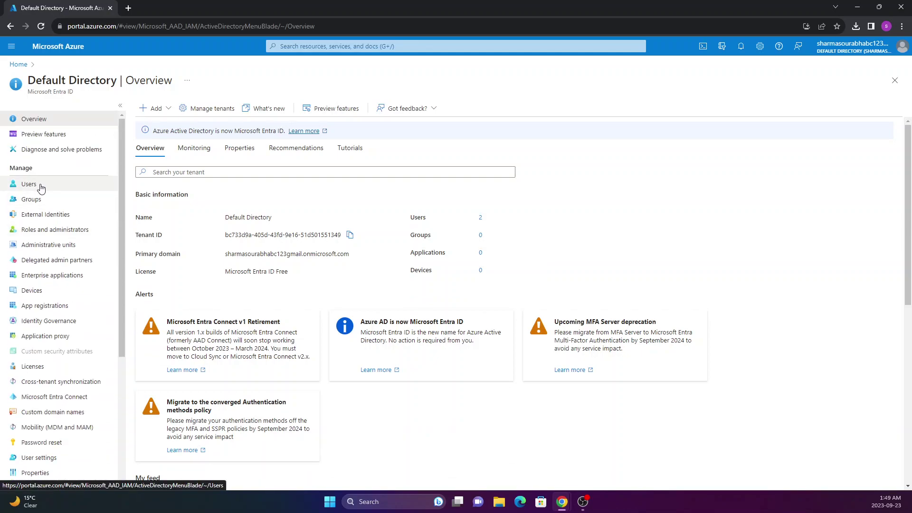
{"action": "left_click", "coordinate": [28, 185]}
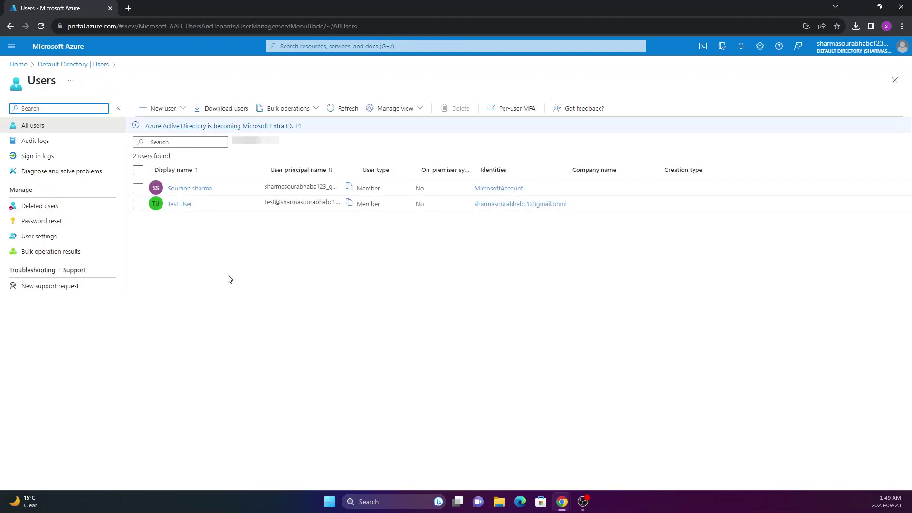
Examine the Test User entry and its user type in the users list
{"action": "triple_click", "coordinate": [163, 211]}
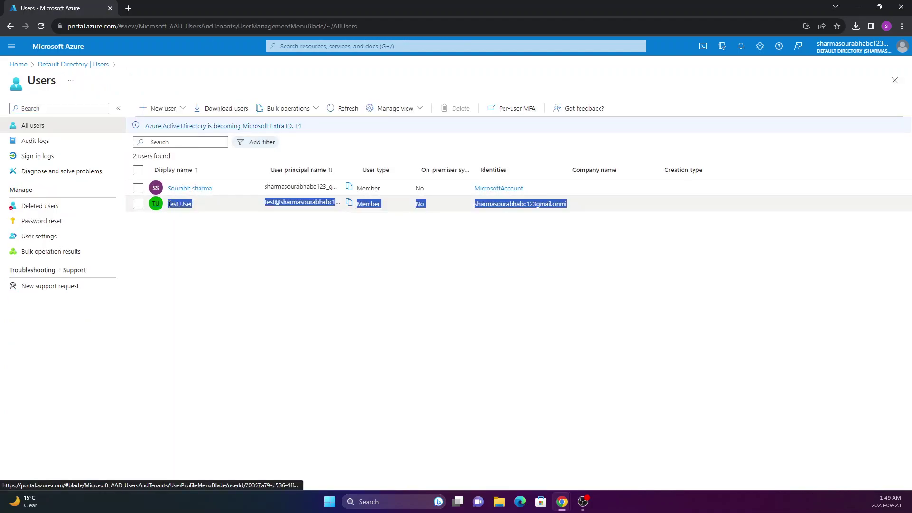
{"action": "left_click", "coordinate": [195, 236]}
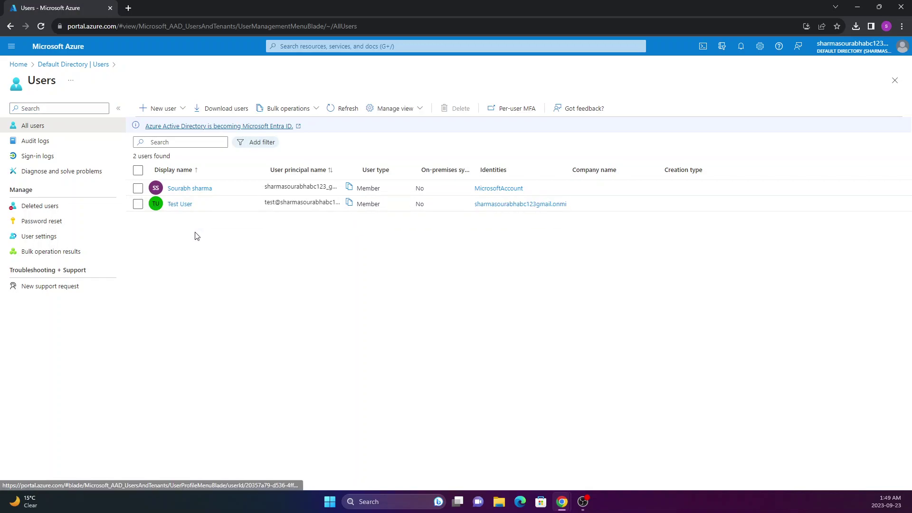
{"action": "double_click", "coordinate": [359, 204]}
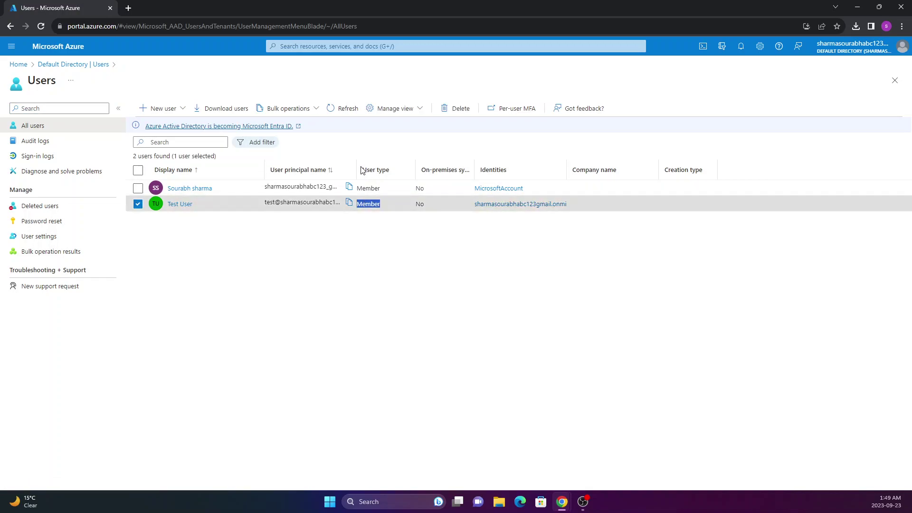
{"action": "left_click", "coordinate": [381, 222]}
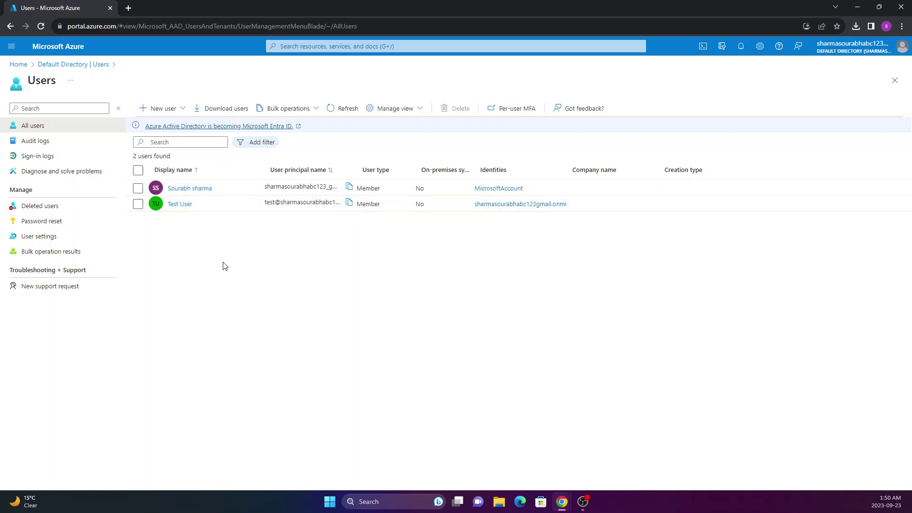
Review the options for adding a user and start an invitation for an external user
{"action": "left_click", "coordinate": [179, 113]}
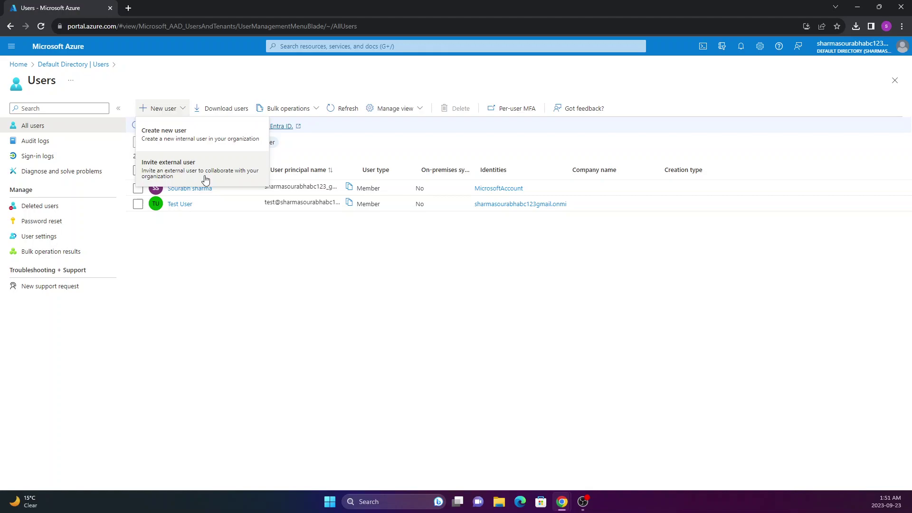
{"action": "left_click", "coordinate": [293, 345]}
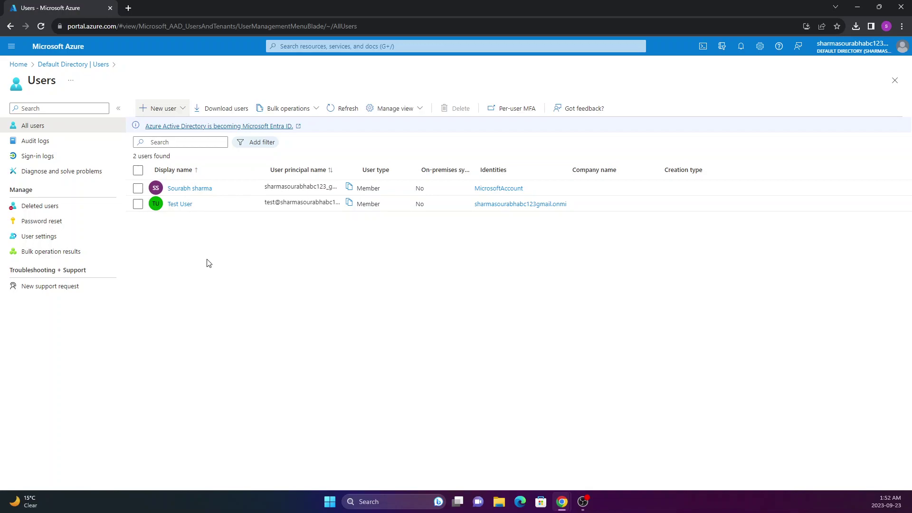
{"action": "left_click", "coordinate": [182, 110]}
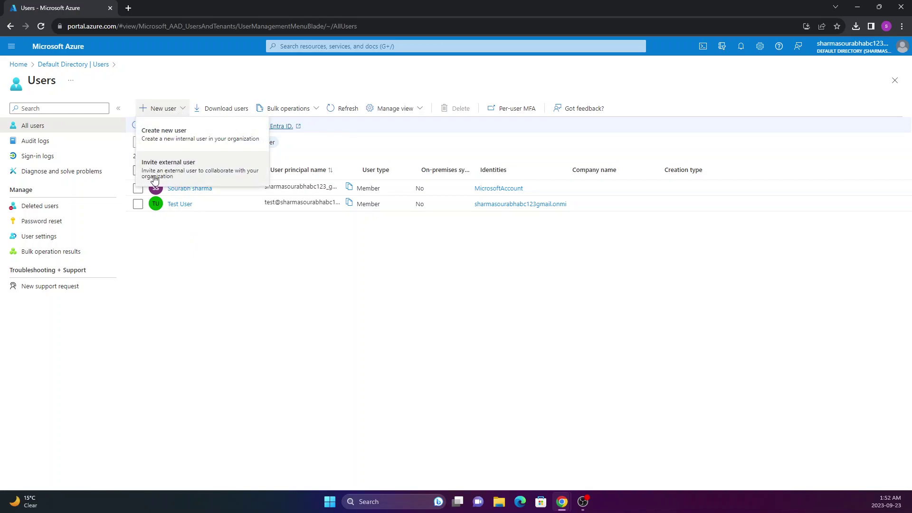
{"action": "left_click", "coordinate": [169, 172]}
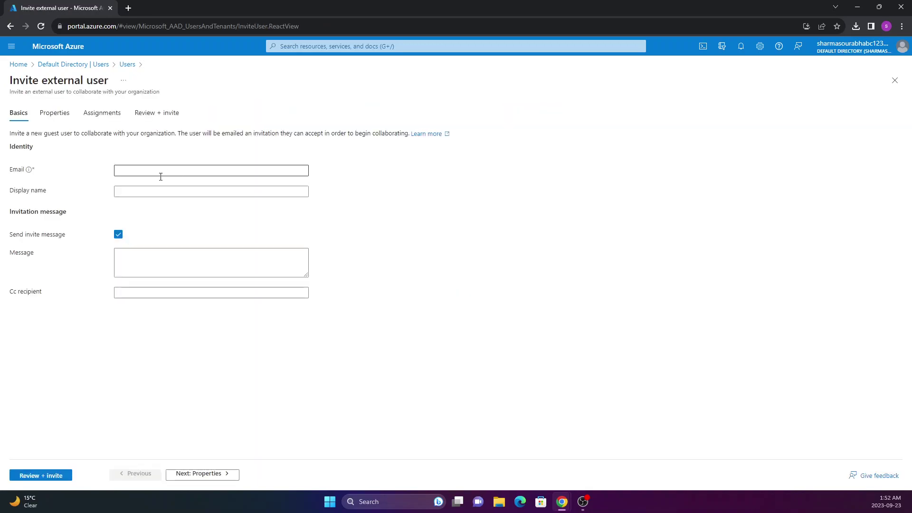
{"action": "left_click", "coordinate": [159, 172]}
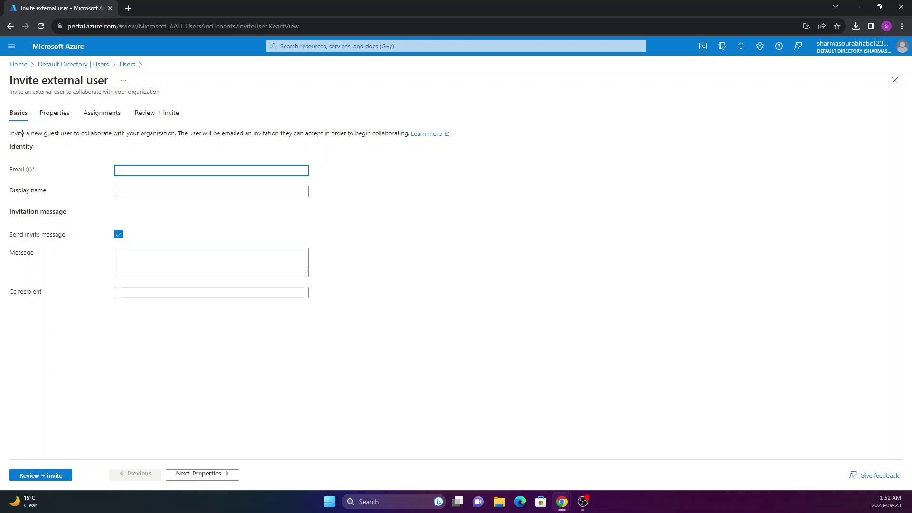
{"action": "left_click_drag", "start_coordinate": [12, 118], "coordinate": [122, 293]}
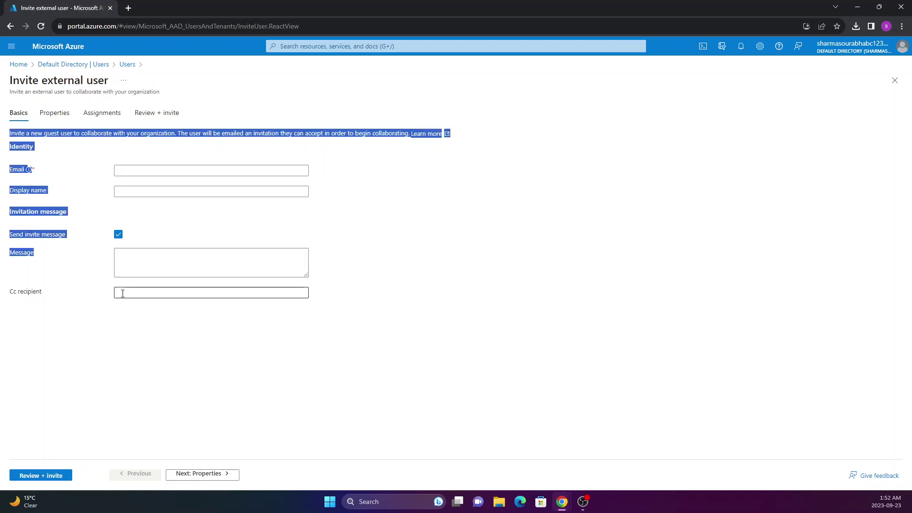
{"action": "left_click", "coordinate": [123, 293]}
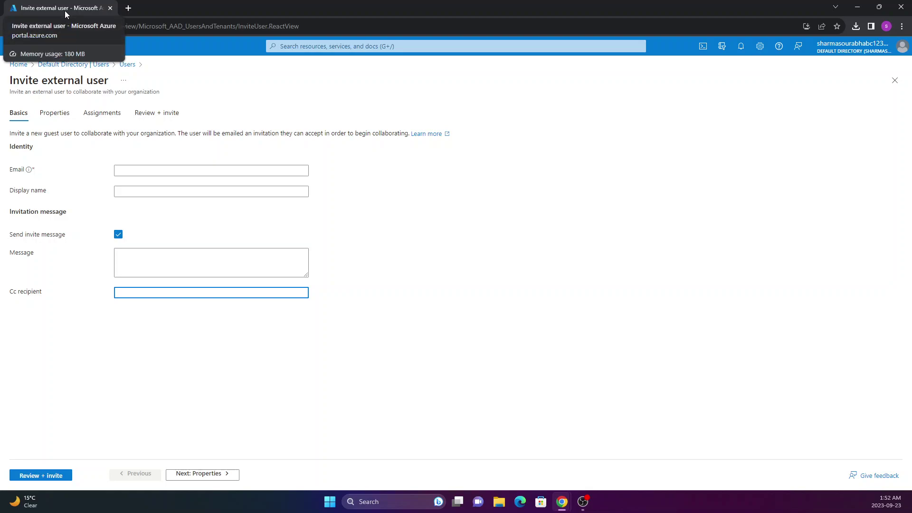
{"action": "left_click", "coordinate": [124, 172]}
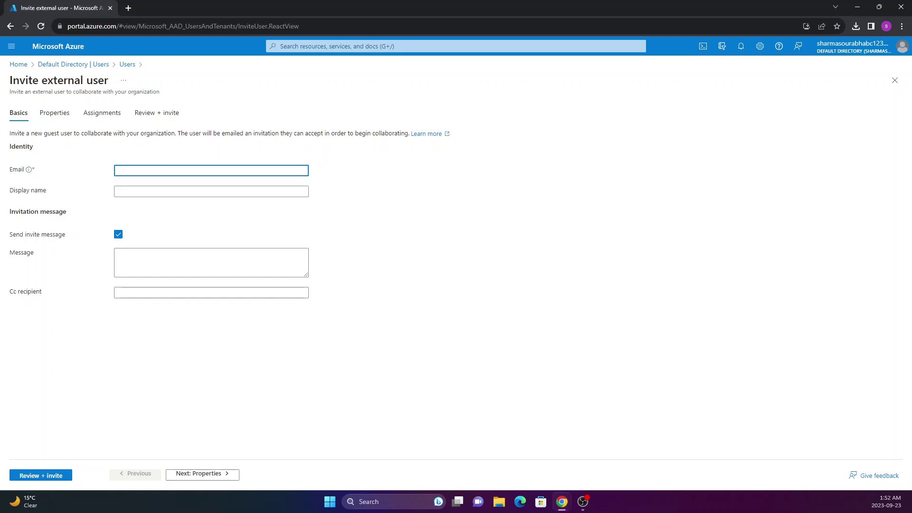
{"action": "key", "text": "super+d"}
{"action": "key", "text": "super+d"}
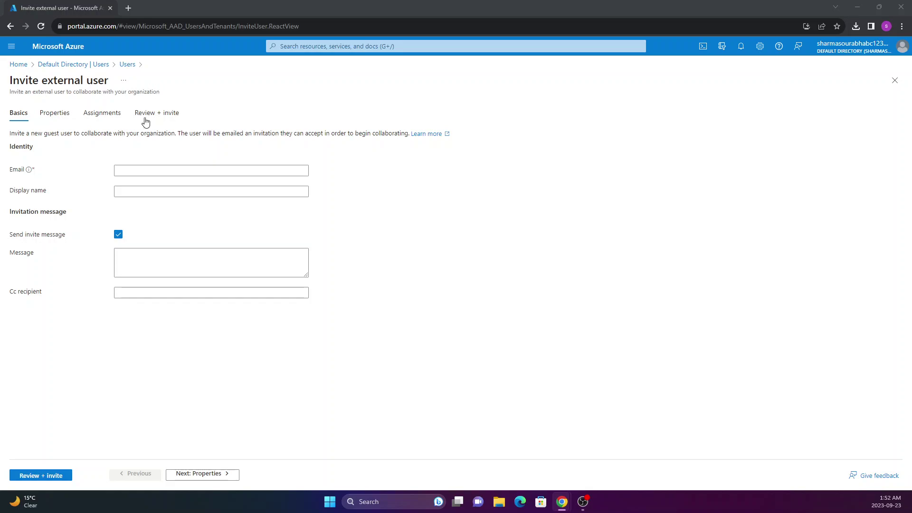
Fill in the guest's e-mail address and set the display name to "Temporary User"
{"action": "left_click", "coordinate": [132, 171]}
{"action": "key", "text": "ctrl+v"}
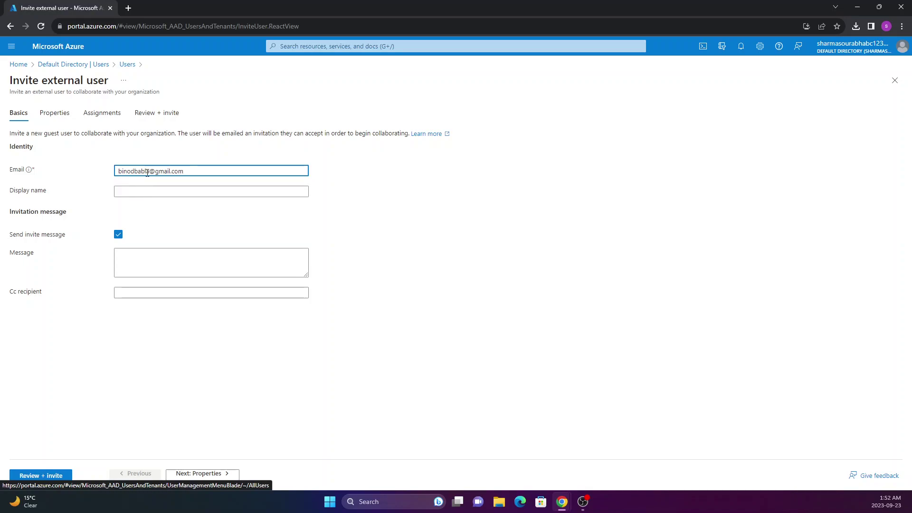
{"action": "left_click", "coordinate": [131, 191]}
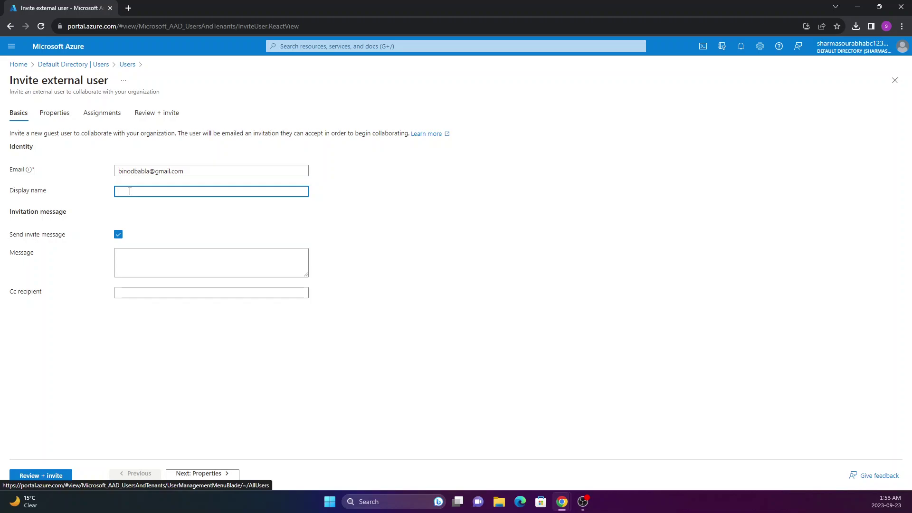
{"action": "type", "text": "Temporary User"}
{"action": "left_click", "coordinate": [127, 260]}
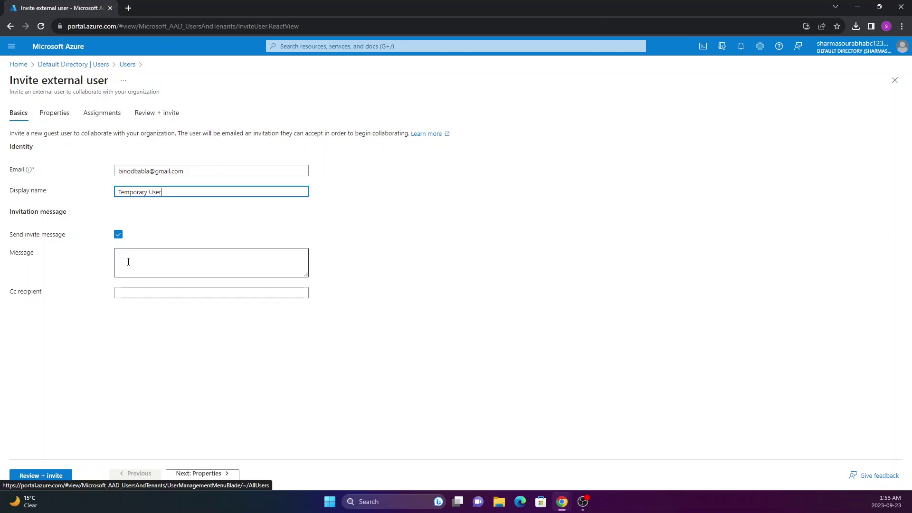
Examine the identity details and the invitation message settings on the Basics page of the invitation
{"action": "left_click", "coordinate": [55, 208]}
{"action": "left_click_drag", "start_coordinate": [19, 152], "coordinate": [82, 309]}
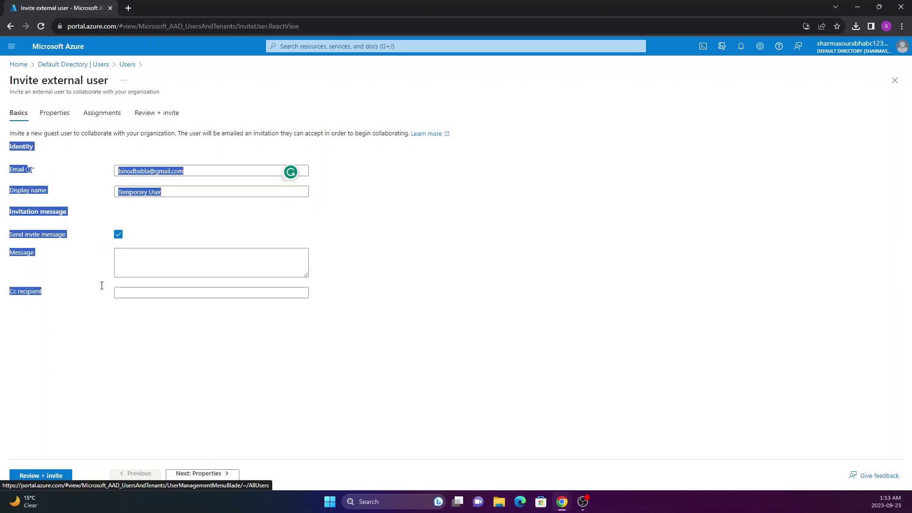
{"action": "left_click", "coordinate": [21, 192]}
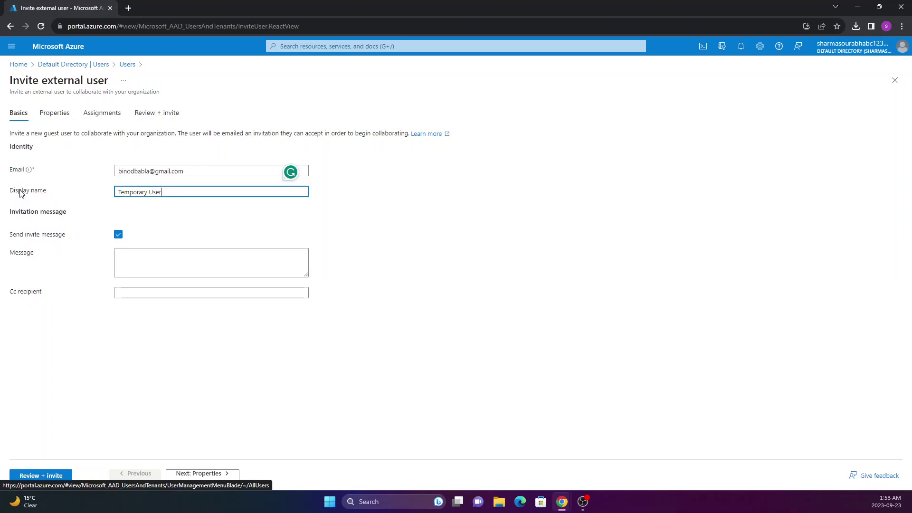
{"action": "left_click_drag", "start_coordinate": [185, 171], "coordinate": [116, 171]}
{"action": "key", "text": "Tab"}
{"action": "left_click_drag", "start_coordinate": [11, 213], "coordinate": [60, 215]}
{"action": "left_click", "coordinate": [40, 236]}
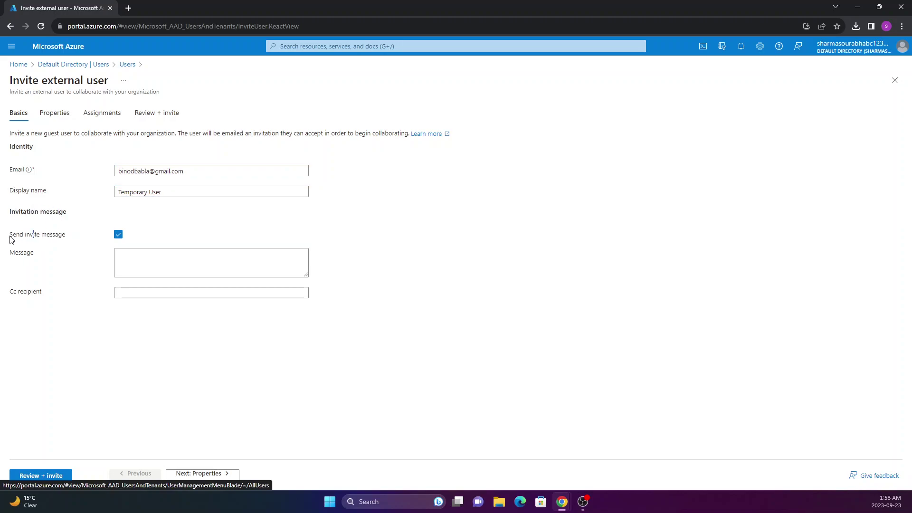
{"action": "left_click_drag", "start_coordinate": [10, 235], "coordinate": [59, 237]}
{"action": "left_click", "coordinate": [89, 246]}
{"action": "left_click_drag", "start_coordinate": [11, 256], "coordinate": [48, 258]}
Write the invitation message "Hi this Sharma IT this side inviting you to join my Tenant"
{"action": "left_click", "coordinate": [136, 256]}
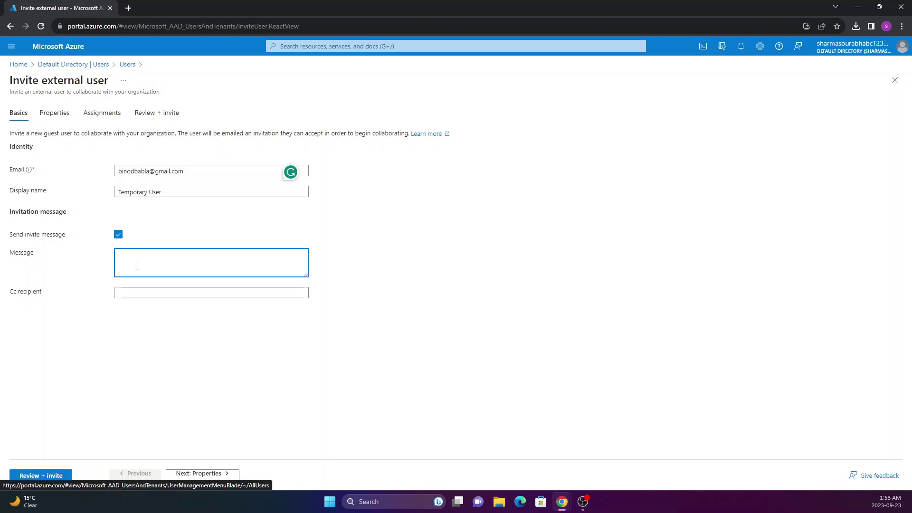
{"action": "type", "text": "Hi this Share"}
{"action": "type", "text": "a IT this side inviting you to join my Tenant"}
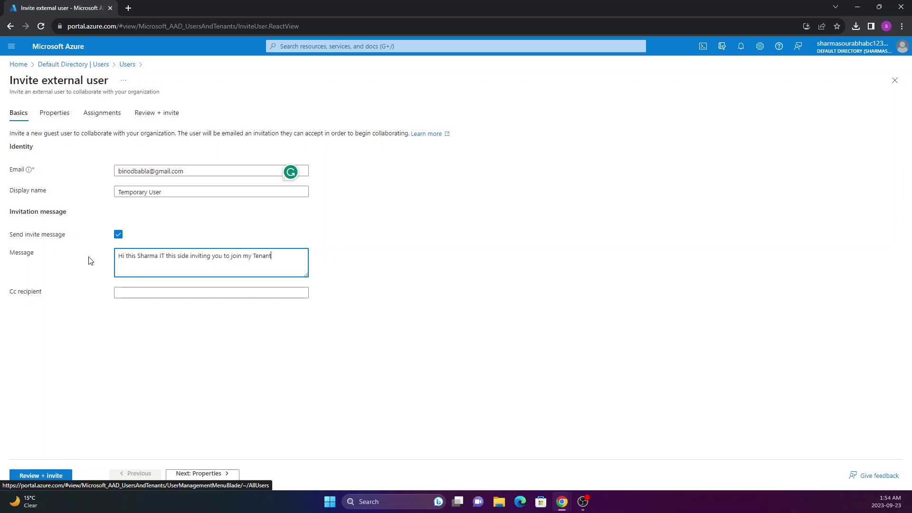
{"action": "left_click_drag", "start_coordinate": [117, 256], "coordinate": [279, 259]}
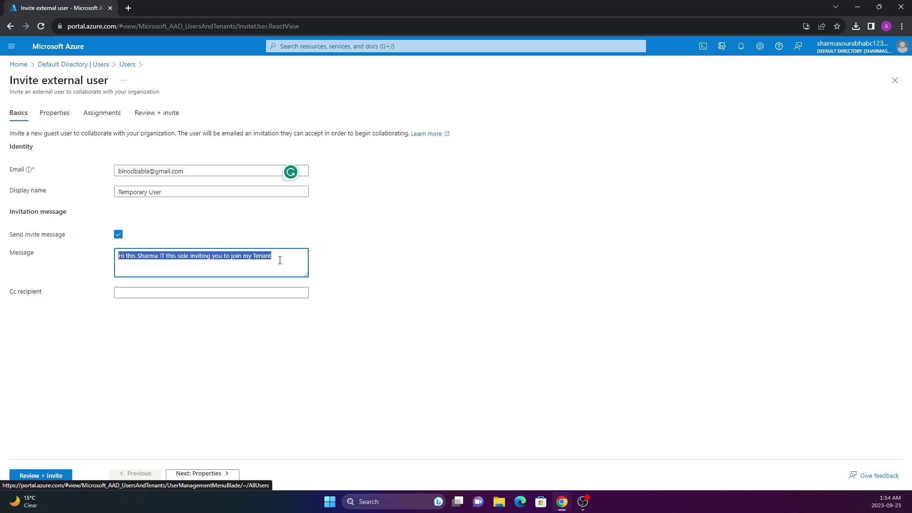
{"action": "left_click", "coordinate": [239, 245]}
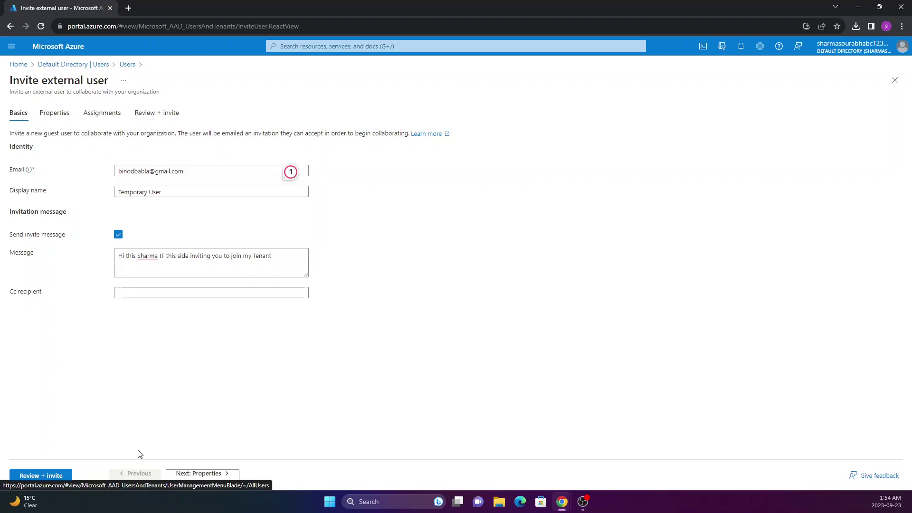
Continue to the invitation's Properties page and look over its identity fields
{"action": "left_click", "coordinate": [198, 473]}
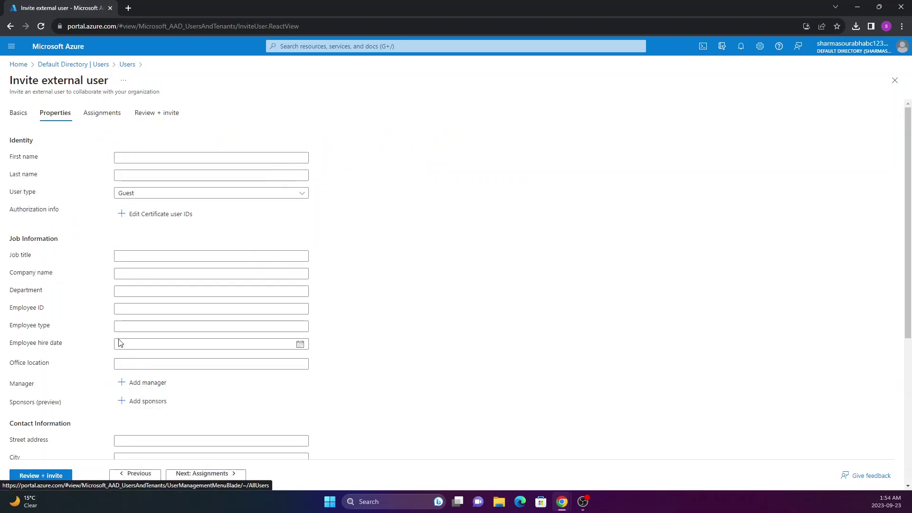
{"action": "left_click_drag", "start_coordinate": [9, 137], "coordinate": [61, 207]}
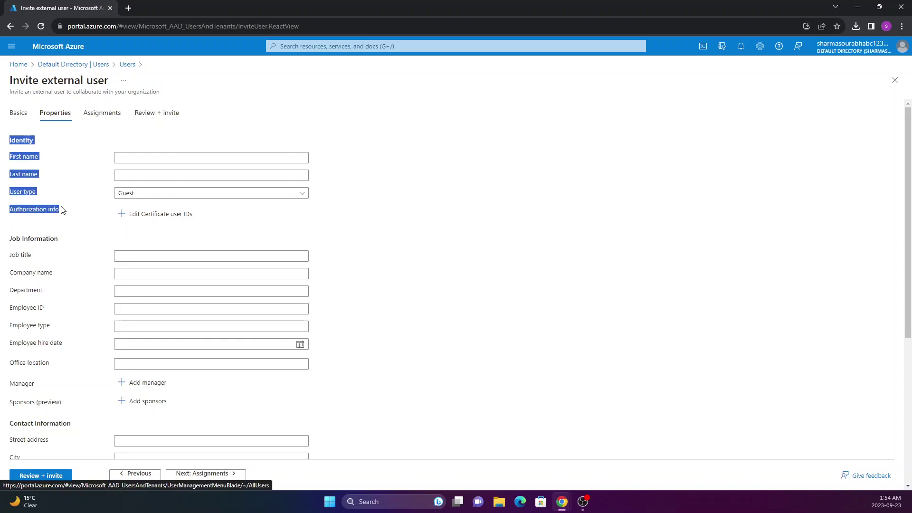
{"action": "left_click", "coordinate": [18, 157]}
{"action": "left_click", "coordinate": [20, 176]}
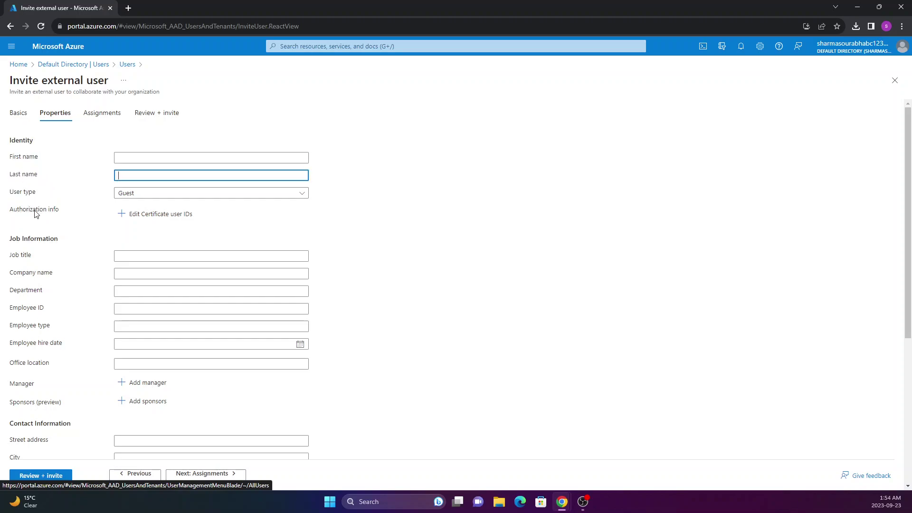
Switch the invited user's type to Member and return it to Guest
{"action": "left_click", "coordinate": [124, 195]}
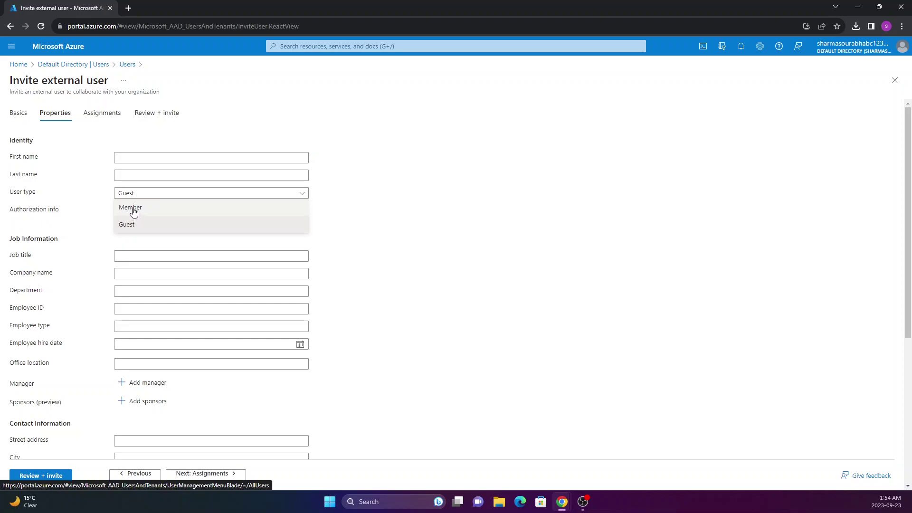
{"action": "left_click", "coordinate": [133, 209]}
{"action": "left_click", "coordinate": [136, 194]}
{"action": "left_click", "coordinate": [133, 225]}
{"action": "left_click", "coordinate": [95, 211]}
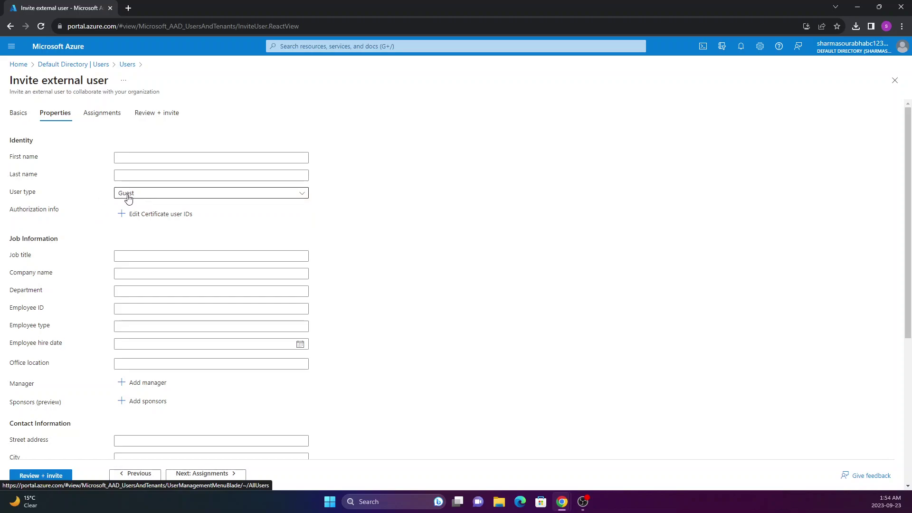
Check the user type options and recheck the email field on the Basics page, returning to Properties
{"action": "left_click", "coordinate": [127, 198]}
{"action": "left_click", "coordinate": [97, 196]}
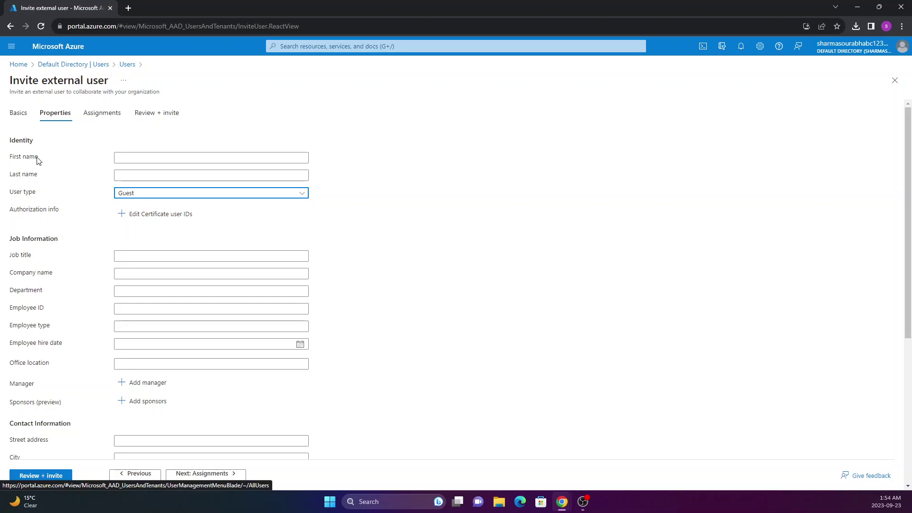
{"action": "left_click", "coordinate": [19, 116]}
{"action": "left_click_drag", "start_coordinate": [183, 172], "coordinate": [114, 174]}
{"action": "left_click", "coordinate": [99, 162]}
{"action": "left_click", "coordinate": [59, 117]}
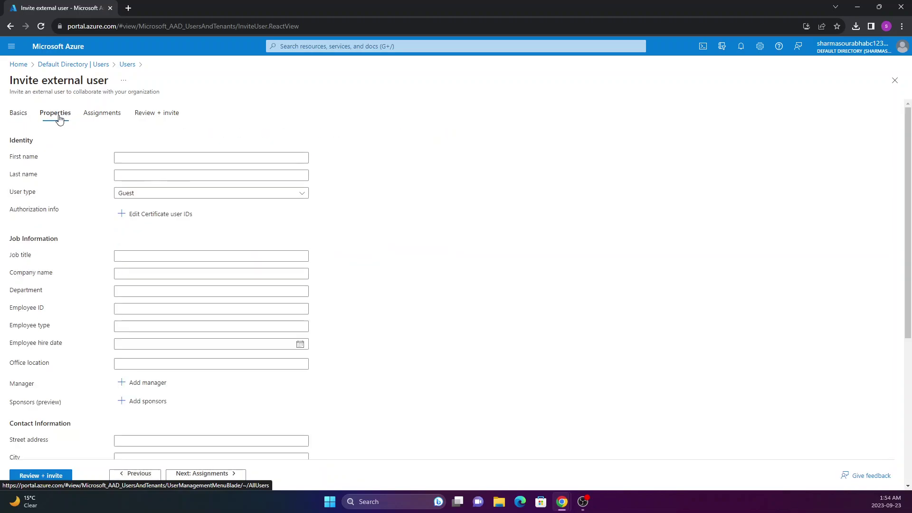
Try Member as the invited user's type and set it back to Guest
{"action": "left_click", "coordinate": [148, 195]}
{"action": "left_click", "coordinate": [142, 207]}
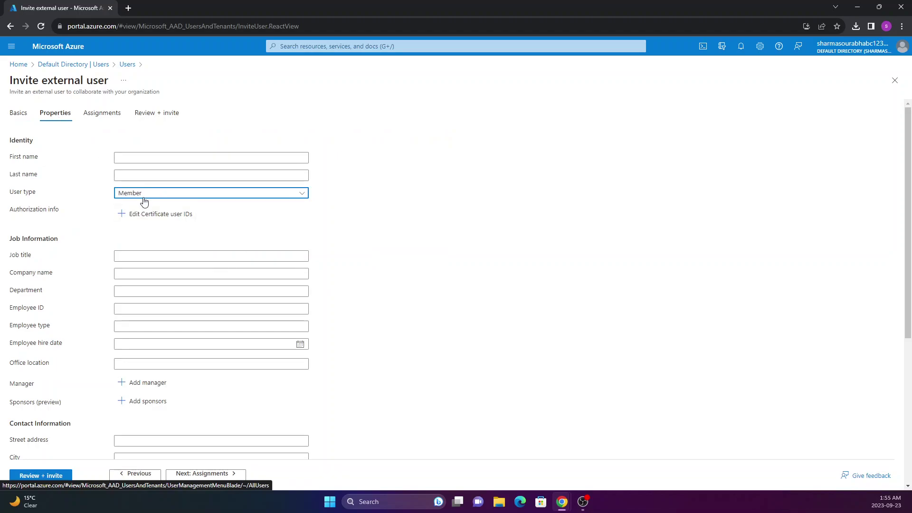
{"action": "left_click", "coordinate": [143, 197]}
{"action": "left_click", "coordinate": [142, 226]}
{"action": "left_click", "coordinate": [143, 197]}
{"action": "left_click", "coordinate": [142, 226]}
Look through the job information, contact information, parental controls and usage location fields on the Properties page
{"action": "scroll", "coordinate": [92, 233], "scroll_direction": "down", "scroll_amount": 1}
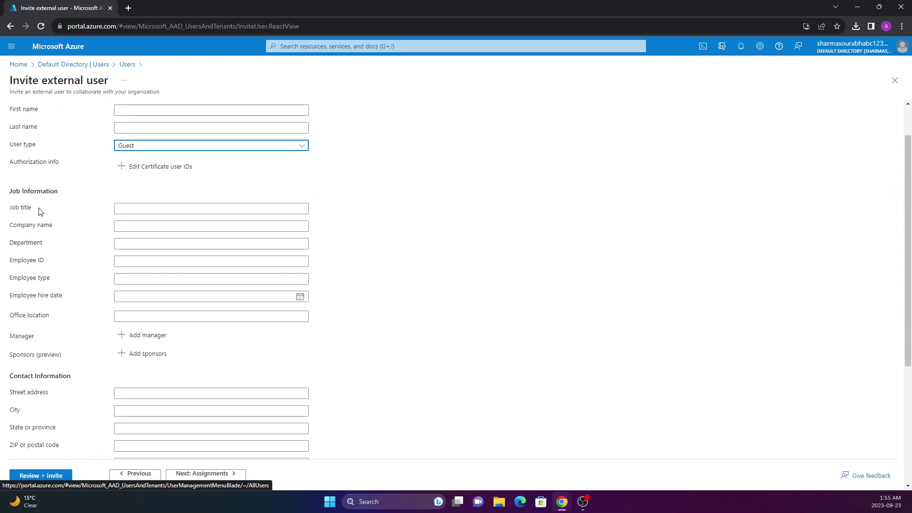
{"action": "left_click_drag", "start_coordinate": [12, 208], "coordinate": [69, 266]}
{"action": "scroll", "coordinate": [57, 313], "scroll_direction": "down", "scroll_amount": 4}
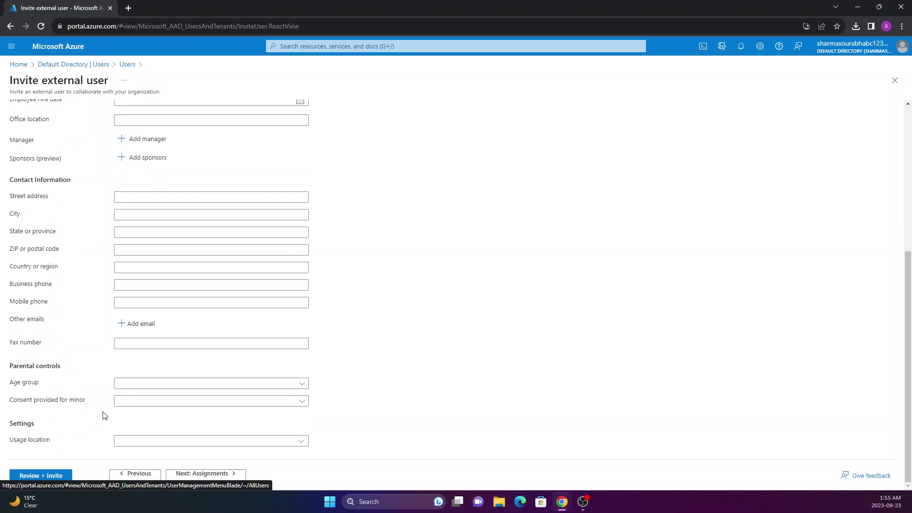
{"action": "left_click_drag", "start_coordinate": [49, 355], "coordinate": [27, 192]}
{"action": "left_click", "coordinate": [36, 218]}
{"action": "scroll", "coordinate": [38, 208], "scroll_direction": "up", "scroll_amount": 5}
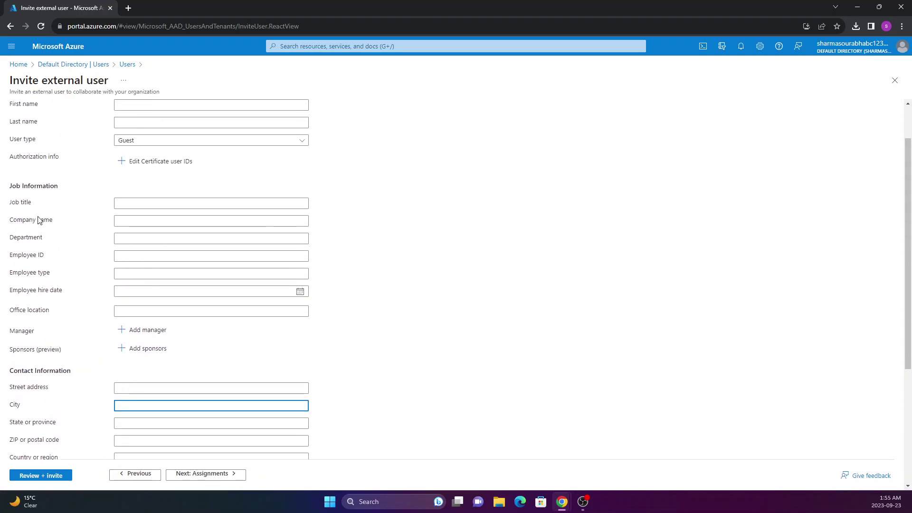
{"action": "left_click", "coordinate": [17, 161]}
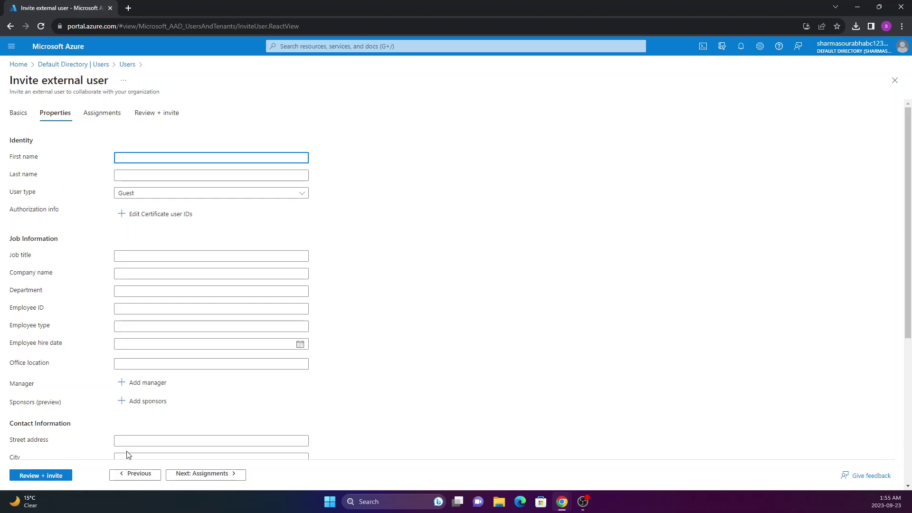
Assign the Application Administrator role to the invited user and leave the group selection without adding a group
{"action": "left_click", "coordinate": [203, 476]}
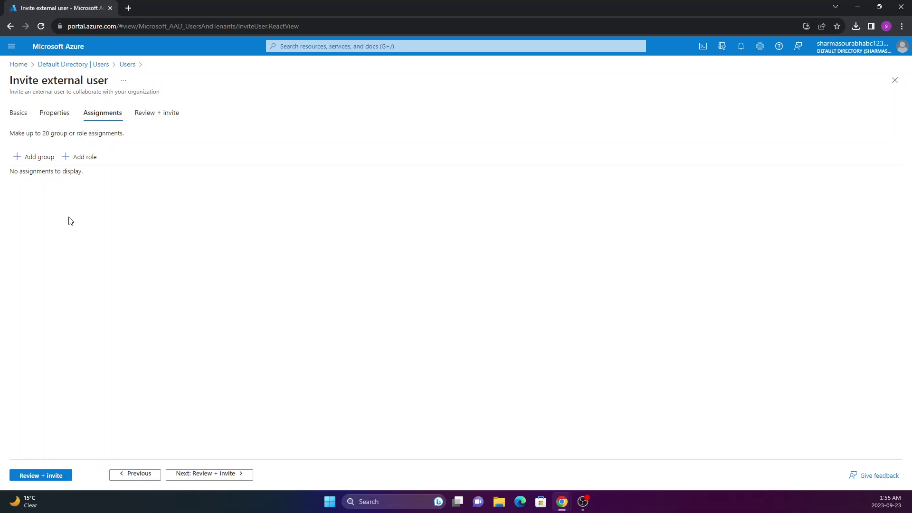
{"action": "left_click", "coordinate": [79, 162]}
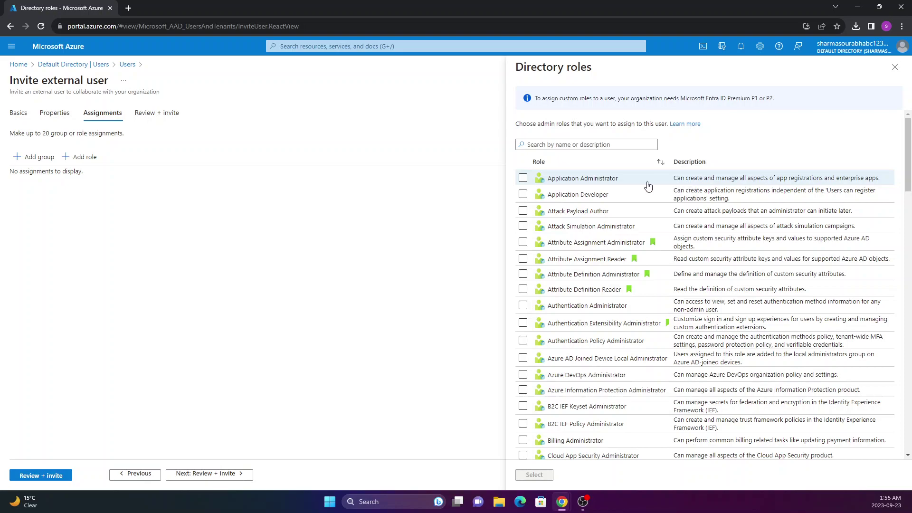
{"action": "left_click", "coordinate": [523, 178]}
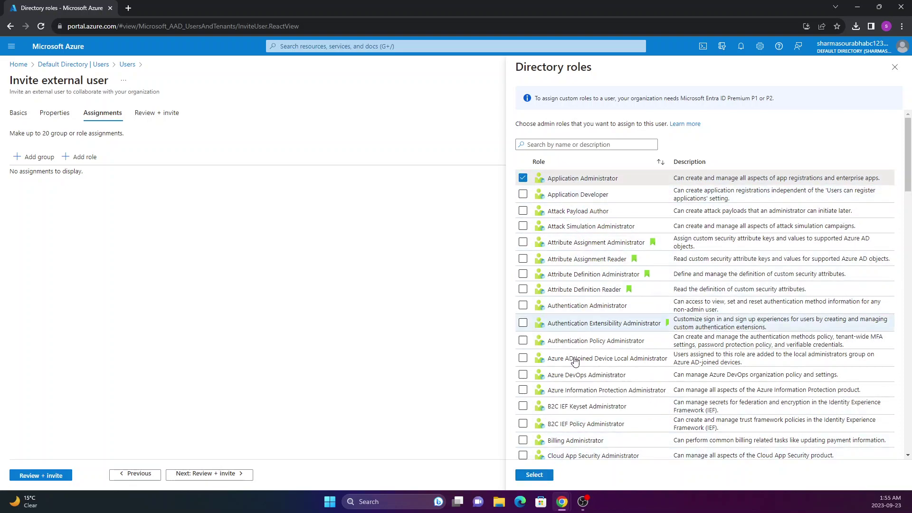
{"action": "left_click", "coordinate": [536, 475]}
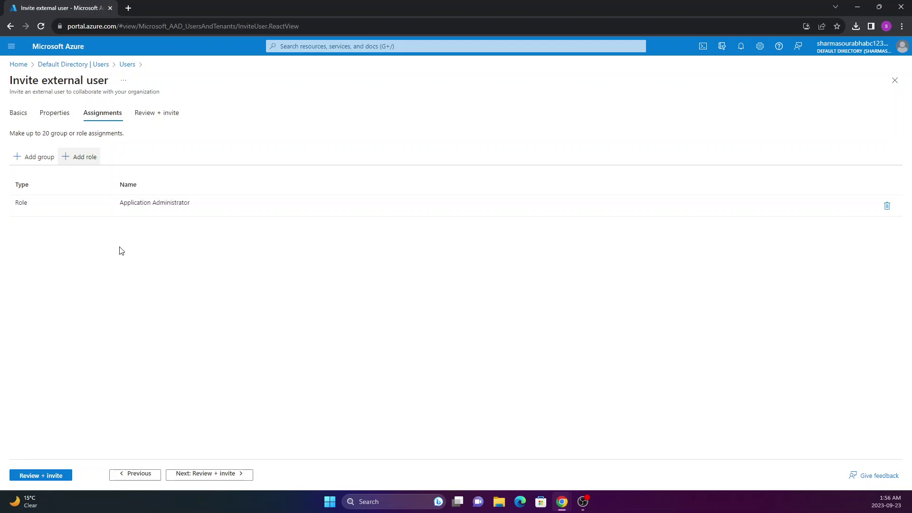
{"action": "left_click_drag", "start_coordinate": [119, 203], "coordinate": [182, 202]}
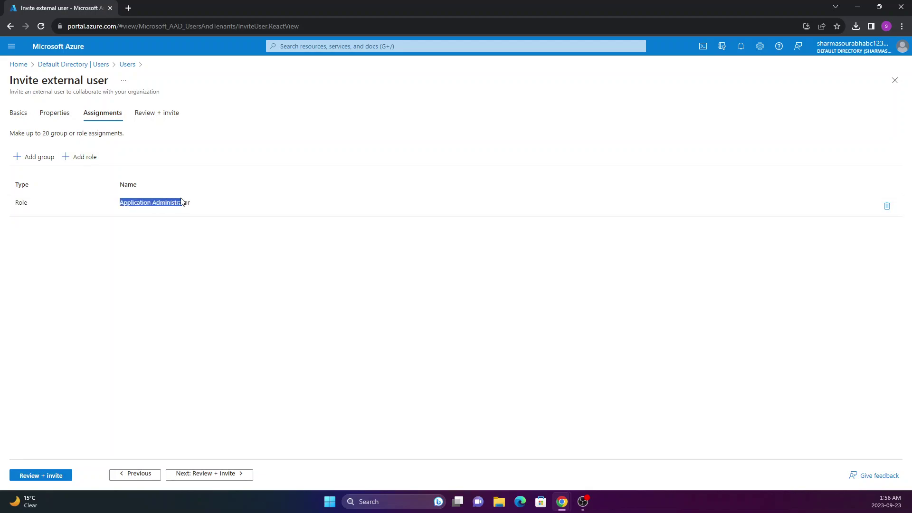
{"action": "left_click", "coordinate": [46, 164]}
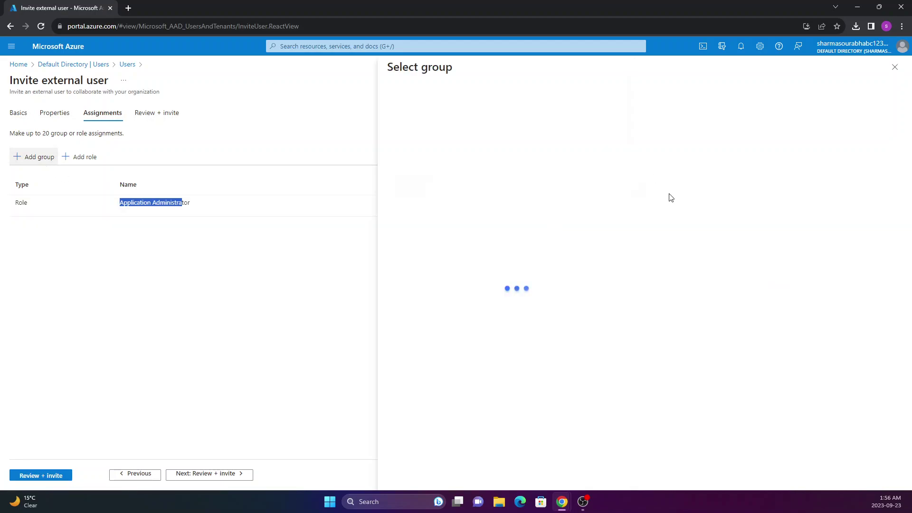
{"action": "left_click", "coordinate": [894, 67]}
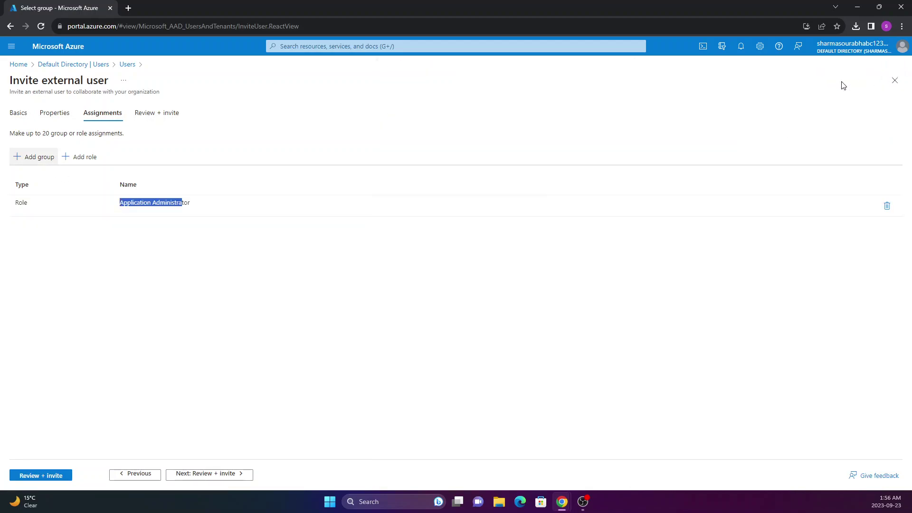
Continue to the invitation's review page and send the invitation
{"action": "left_click", "coordinate": [204, 470]}
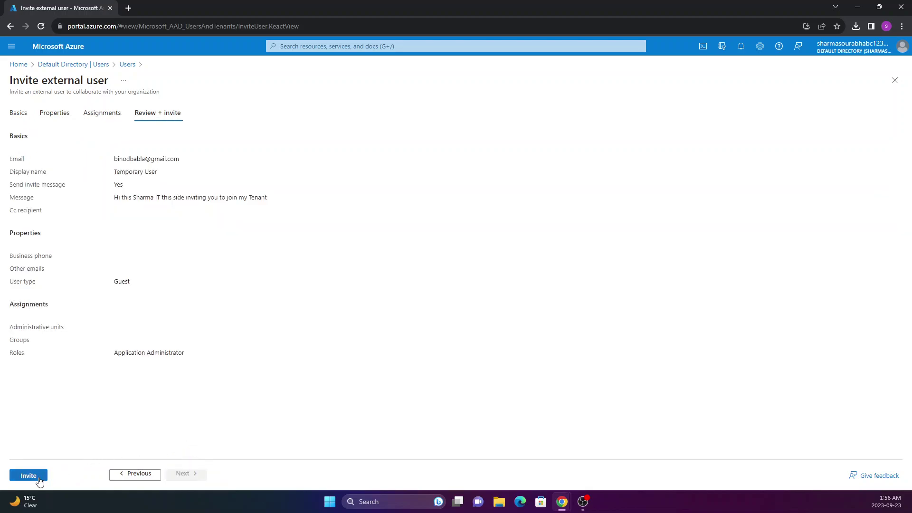
{"action": "left_click", "coordinate": [22, 475]}
{"action": "left_click", "coordinate": [27, 477]}
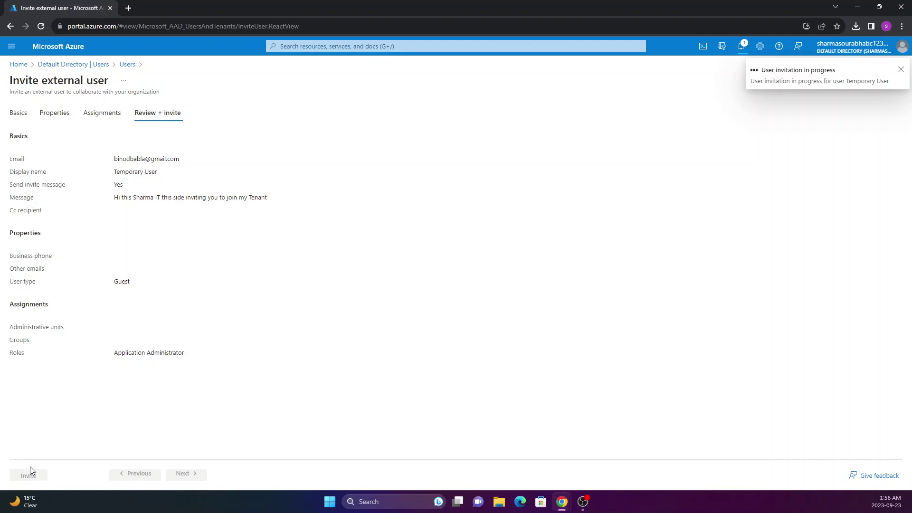
{"action": "left_click", "coordinate": [188, 313]}
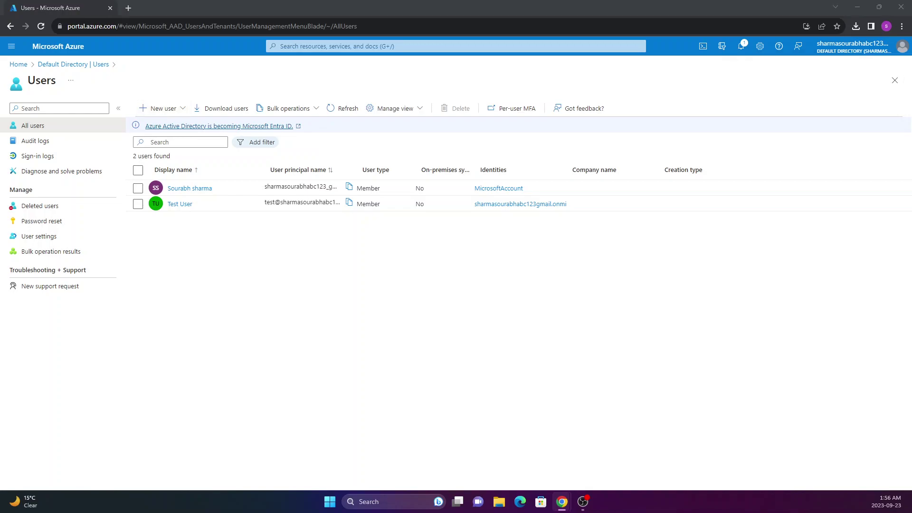
Switch to the guest's Gmail inbox, open the latest Microsoft invitation and read its organization, domain, sender message and acceptance note
{"action": "left_click_drag", "start_coordinate": [62, 7], "coordinate": [225, 6]}
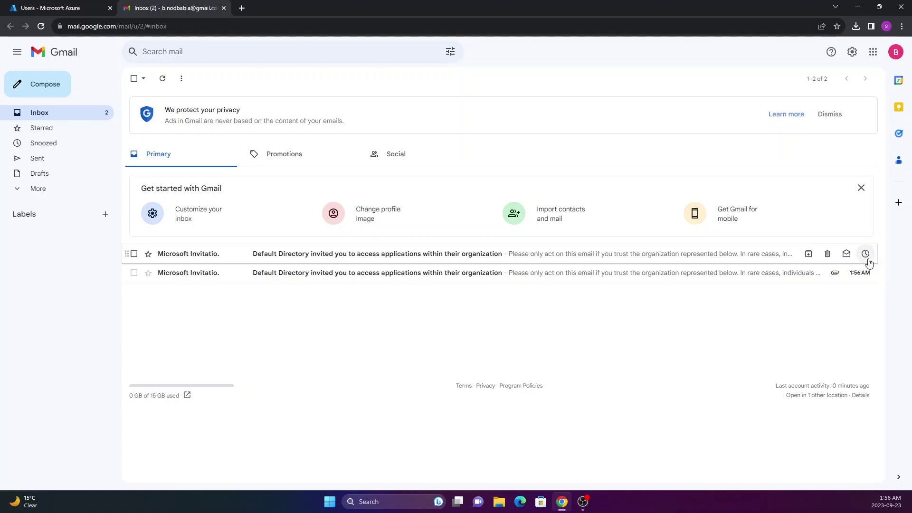
{"action": "left_click", "coordinate": [739, 258]}
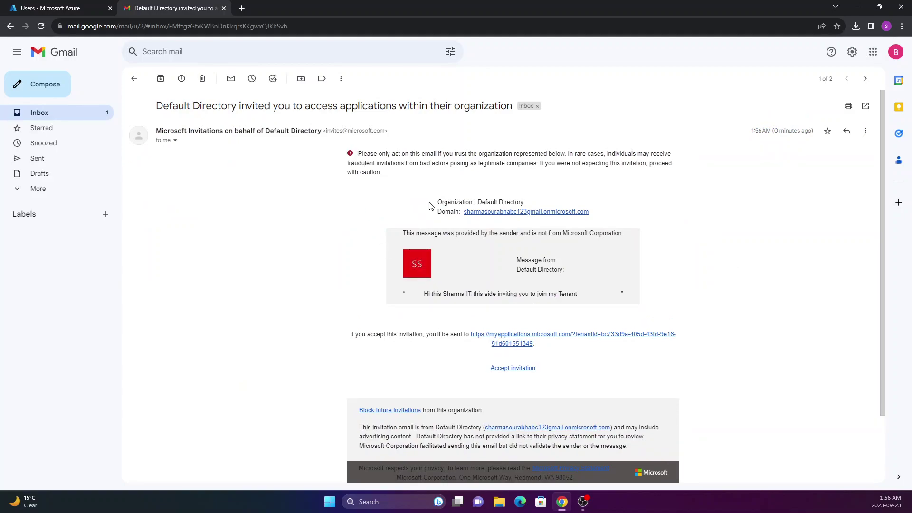
{"action": "left_click_drag", "start_coordinate": [439, 202], "coordinate": [524, 203]}
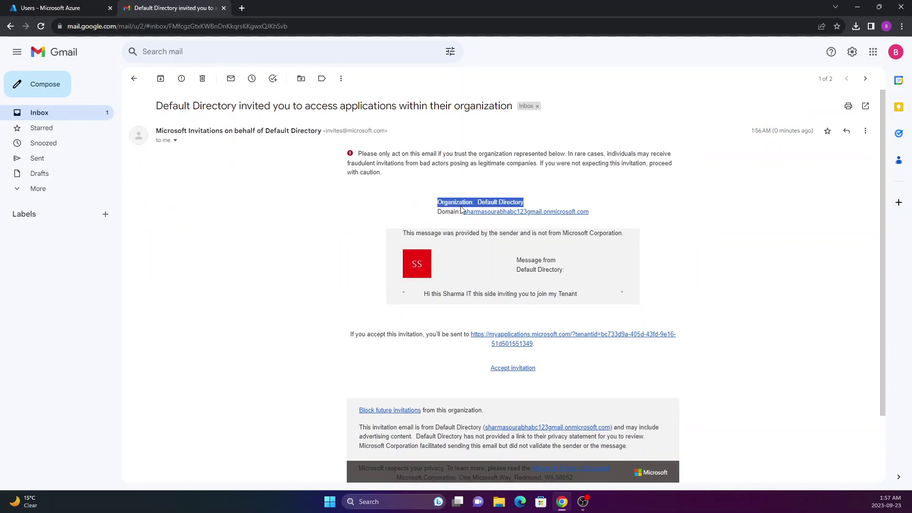
{"action": "left_click_drag", "start_coordinate": [440, 210], "coordinate": [590, 213]}
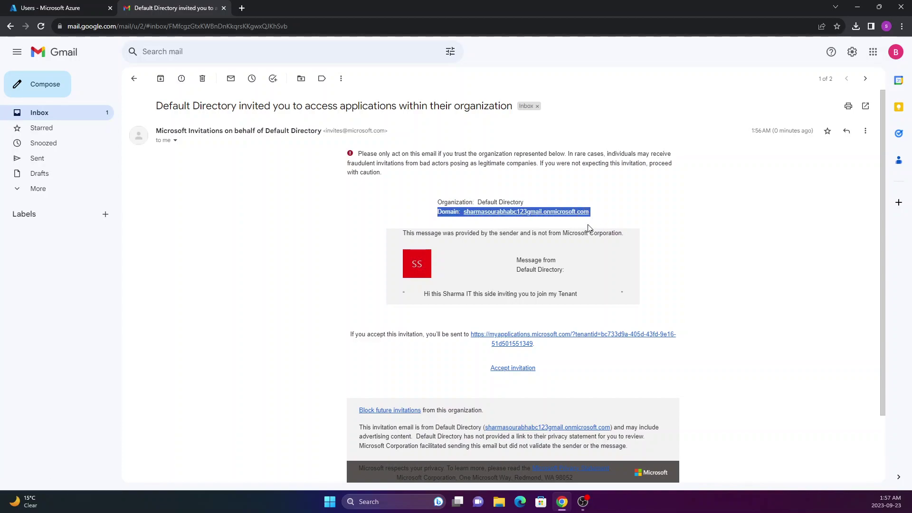
{"action": "left_click", "coordinate": [435, 233]}
{"action": "left_click_drag", "start_coordinate": [405, 235], "coordinate": [625, 239]}
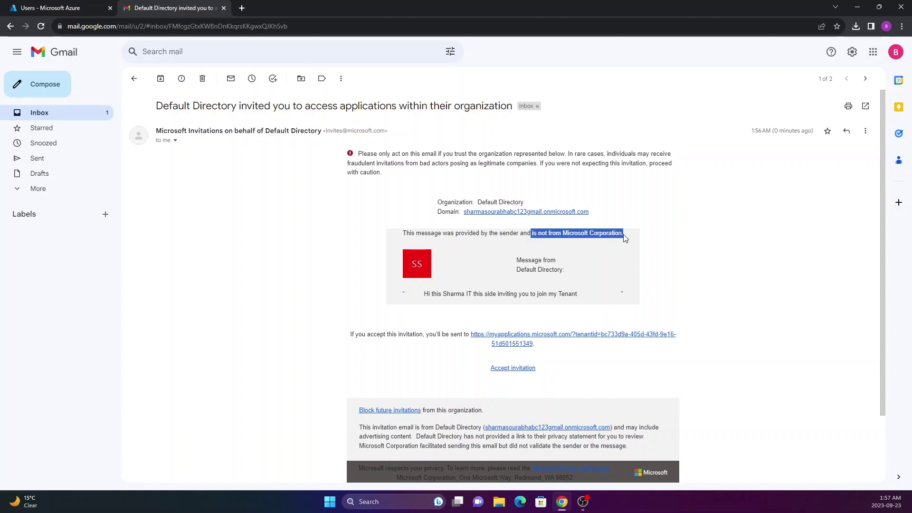
{"action": "left_click", "coordinate": [606, 234]}
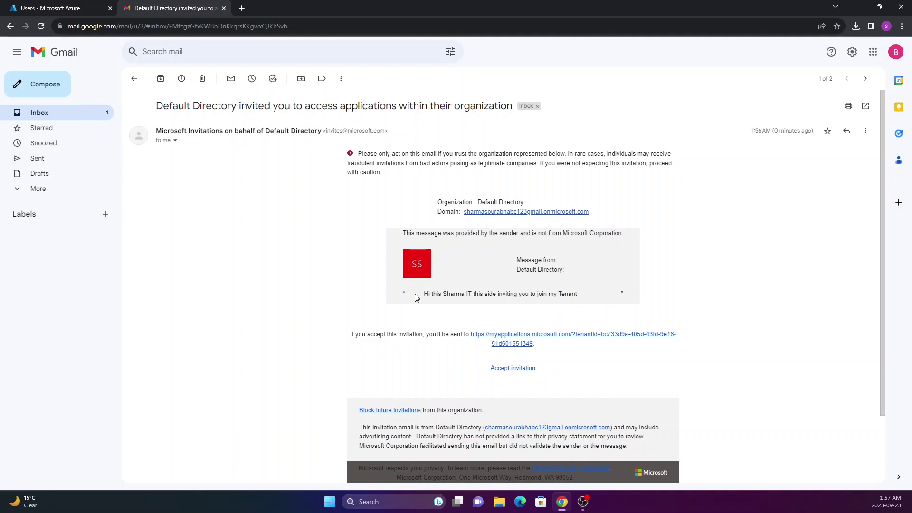
{"action": "left_click_drag", "start_coordinate": [421, 297], "coordinate": [485, 295]}
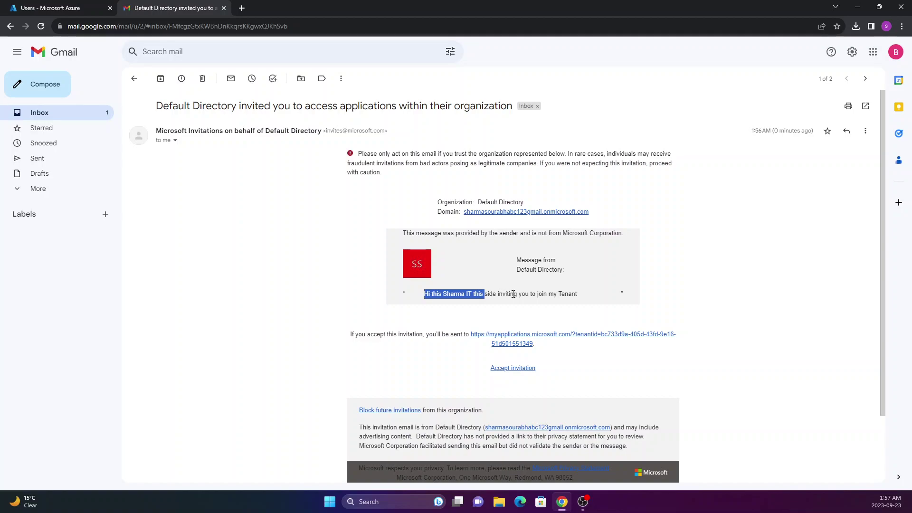
{"action": "left_click", "coordinate": [431, 312]}
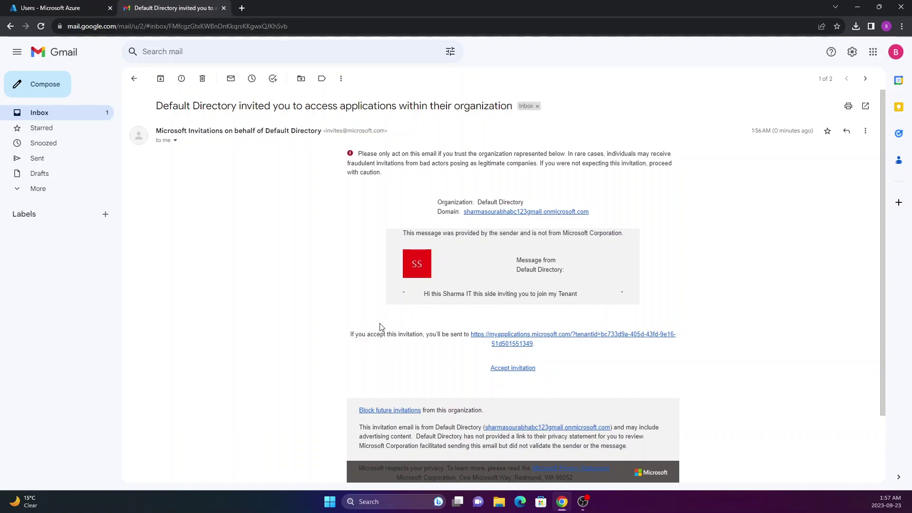
{"action": "left_click_drag", "start_coordinate": [349, 336], "coordinate": [586, 352]}
{"action": "left_click", "coordinate": [586, 353]}
Accept the invitation from the email and request a sign-in verification code
{"action": "left_click", "coordinate": [511, 369]}
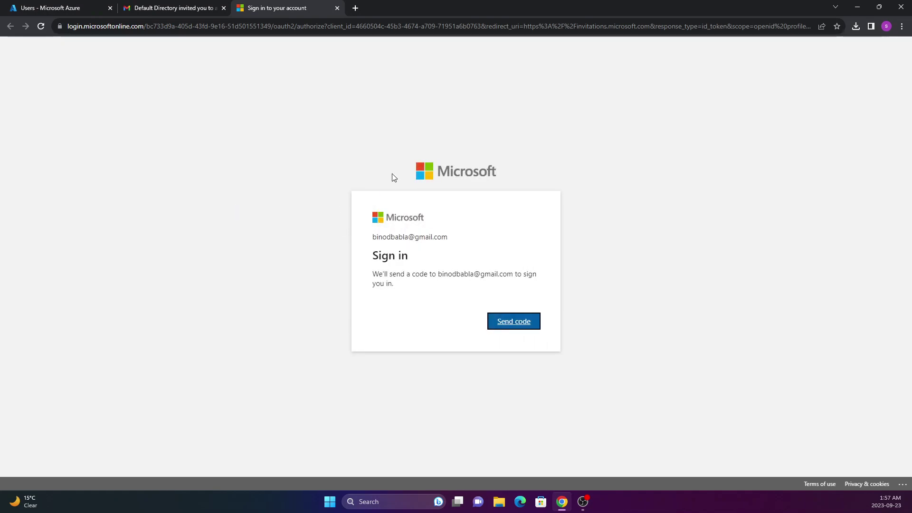
{"action": "left_click", "coordinate": [511, 321]}
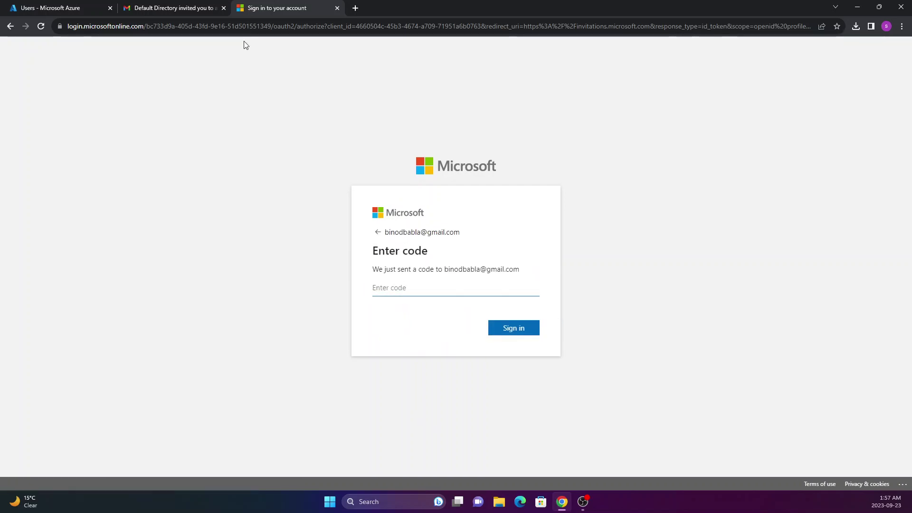
Return to the Gmail inbox, open the Default Directory verification email and copy its account verification code
{"action": "left_click", "coordinate": [198, 6]}
{"action": "left_click", "coordinate": [58, 113]}
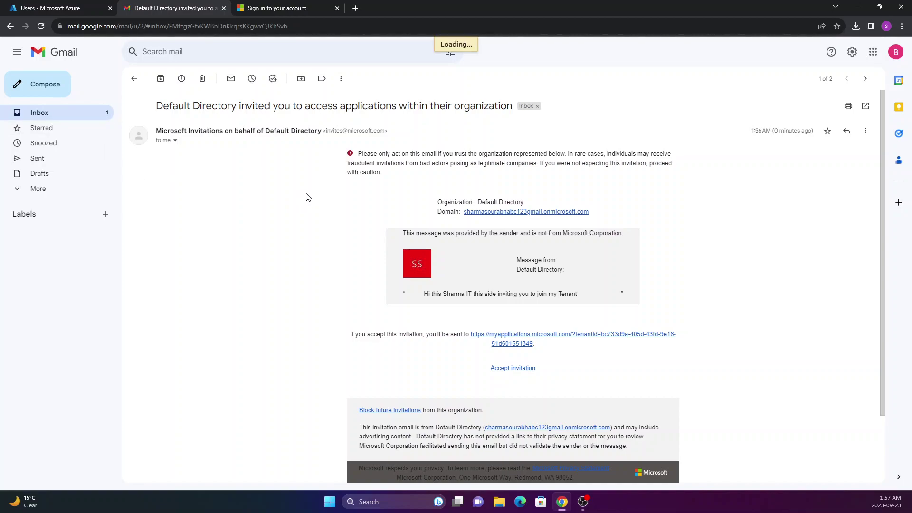
{"action": "left_click", "coordinate": [134, 78]}
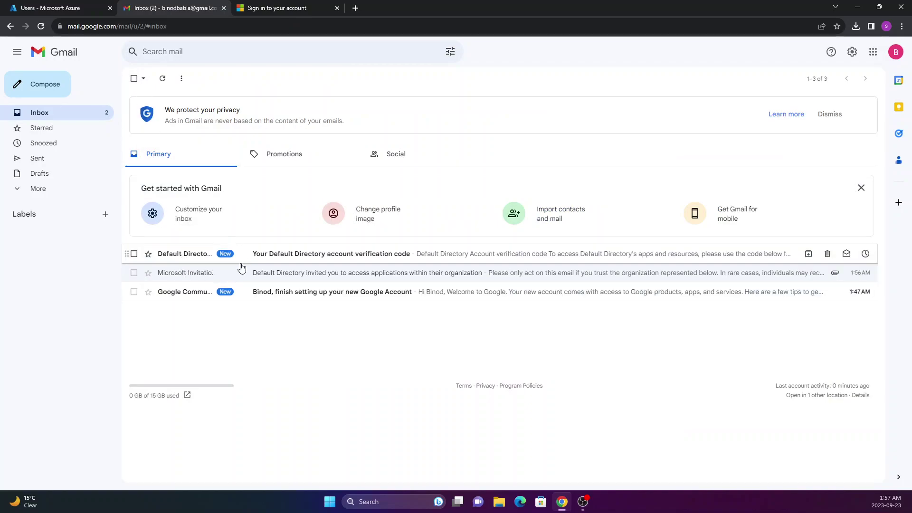
{"action": "left_click", "coordinate": [306, 257]}
{"action": "double_click", "coordinate": [182, 246]}
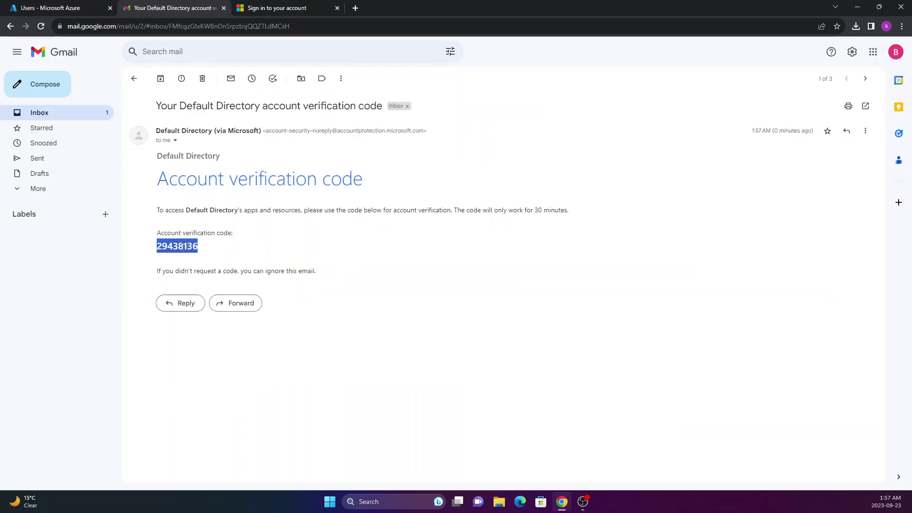
{"action": "right_click", "coordinate": [182, 246]}
{"action": "left_click", "coordinate": [192, 256]}
Paste the verification code into the Microsoft sign-in page and sign in as the guest
{"action": "left_click", "coordinate": [276, 6]}
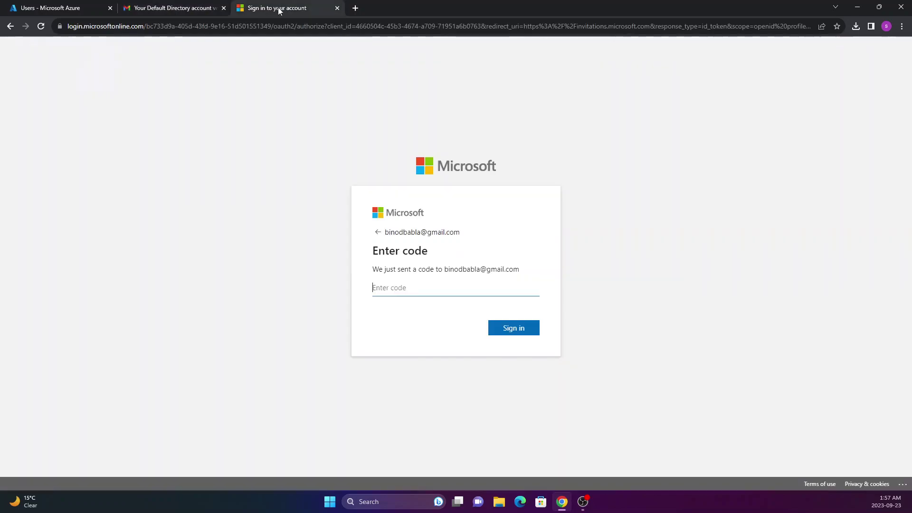
{"action": "right_click", "coordinate": [446, 293]}
{"action": "left_click", "coordinate": [465, 352]}
{"action": "left_click", "coordinate": [515, 331]}
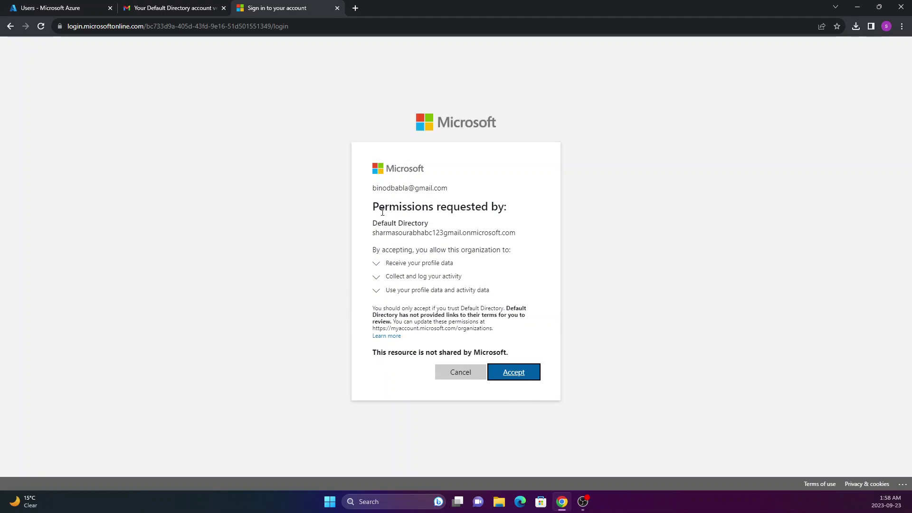
Examine the permissions requested by Default Directory, including the details under Receive your profile data
{"action": "left_click_drag", "start_coordinate": [371, 191], "coordinate": [476, 224]}
{"action": "left_click", "coordinate": [373, 311]}
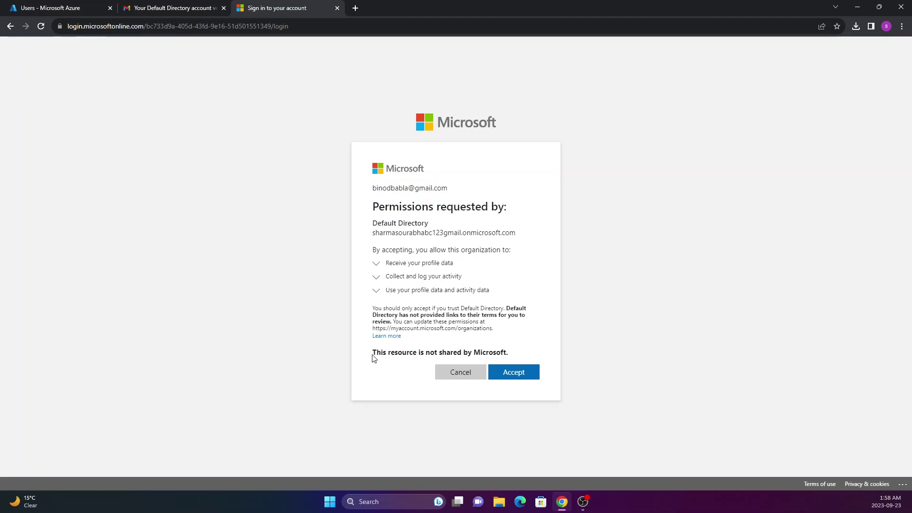
{"action": "left_click", "coordinate": [377, 266]}
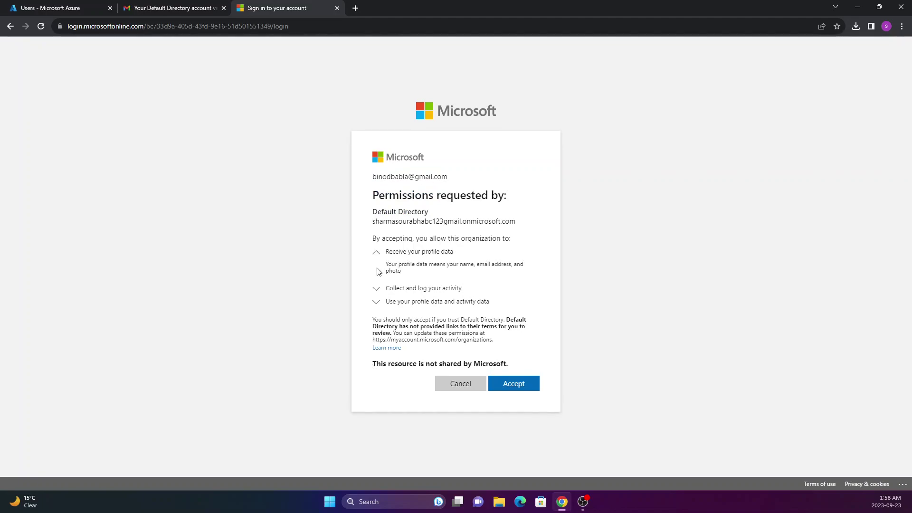
{"action": "left_click", "coordinate": [376, 259]}
{"action": "left_click_drag", "start_coordinate": [373, 206], "coordinate": [511, 208]}
{"action": "left_click", "coordinate": [465, 208]}
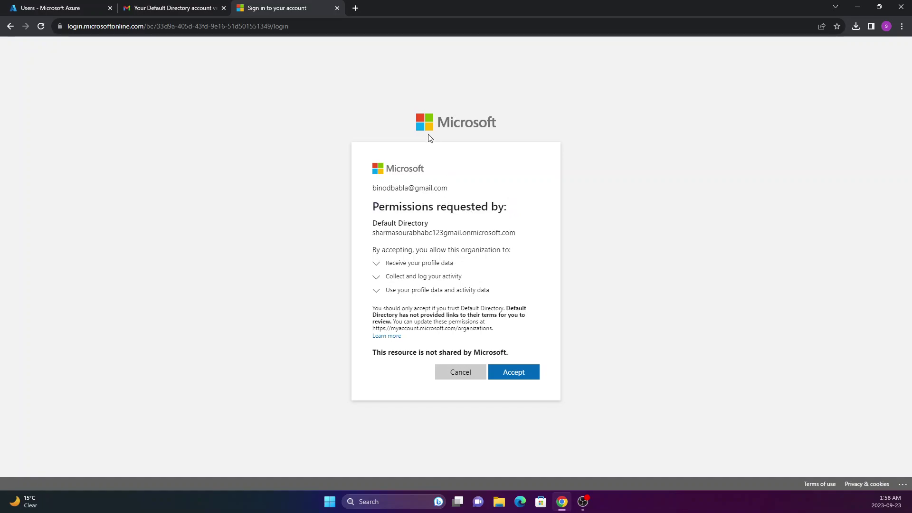
Review the account, requesting organization's domain, listed data permissions and terms notice on the Default Directory consent page
{"action": "left_click_drag", "start_coordinate": [373, 189], "coordinate": [437, 189]}
{"action": "left_click", "coordinate": [381, 220]}
{"action": "left_click_drag", "start_coordinate": [382, 223], "coordinate": [511, 236]}
{"action": "left_click", "coordinate": [503, 236]}
{"action": "left_click_drag", "start_coordinate": [369, 248], "coordinate": [484, 308]}
{"action": "left_click", "coordinate": [483, 309]}
{"action": "left_click_drag", "start_coordinate": [484, 292], "coordinate": [387, 248]}
{"action": "left_click", "coordinate": [373, 246]}
{"action": "left_click_drag", "start_coordinate": [365, 231], "coordinate": [457, 228]}
{"action": "left_click", "coordinate": [467, 232]}
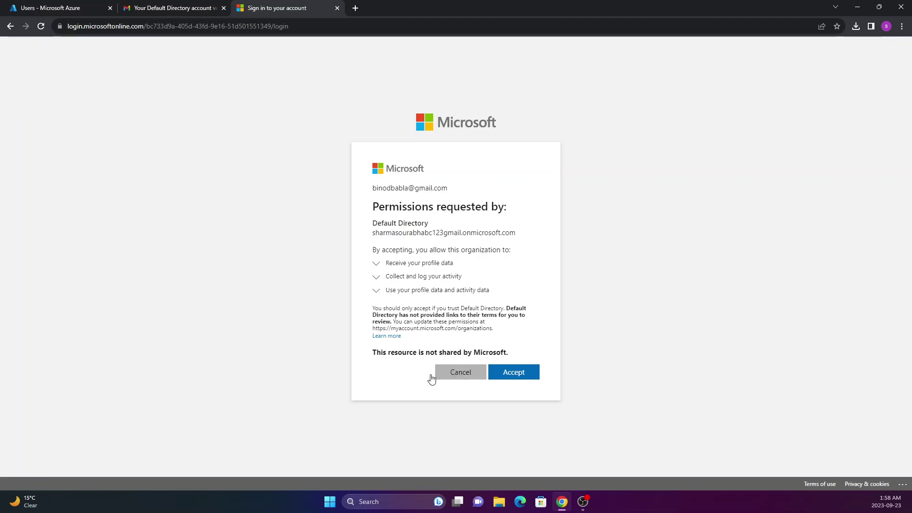
Accept the permissions requested by Default Directory and continue with the signed-in Temporary User account
{"action": "left_click", "coordinate": [517, 377]}
{"action": "left_click", "coordinate": [505, 376]}
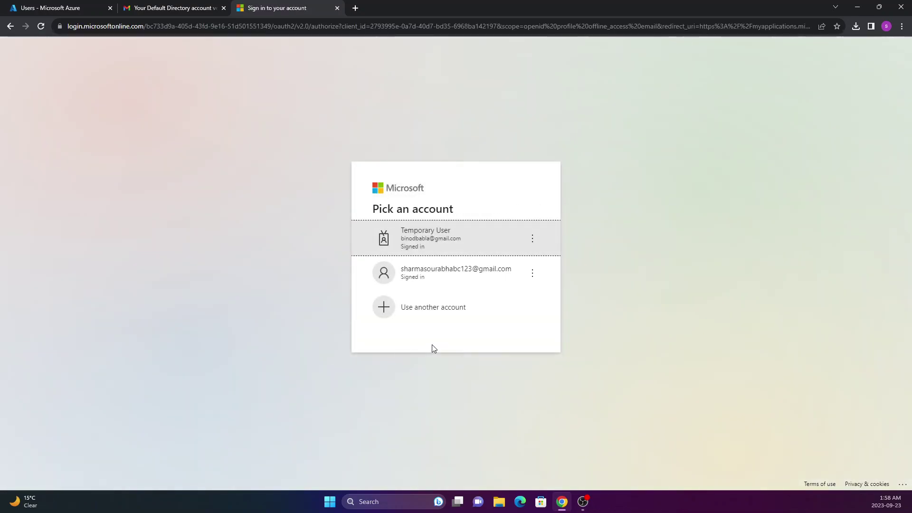
{"action": "left_click", "coordinate": [405, 237]}
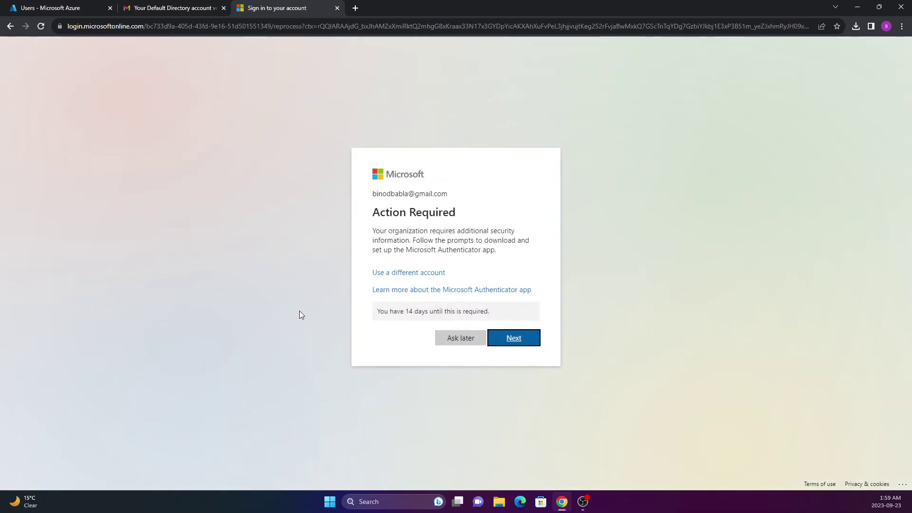
Read the additional security information notice and postpone the Microsoft Authenticator setup
{"action": "left_click_drag", "start_coordinate": [369, 210], "coordinate": [438, 241]}
{"action": "left_click", "coordinate": [460, 338]}
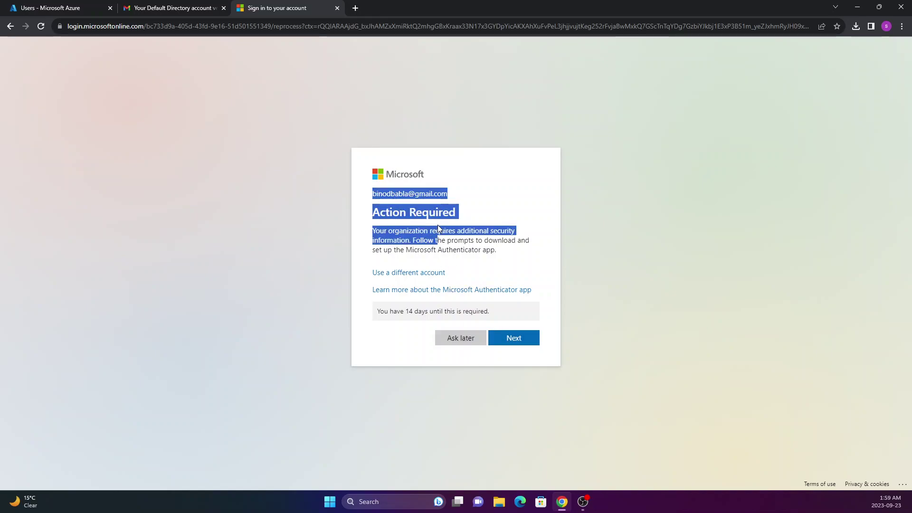
{"action": "left_click", "coordinate": [391, 228]}
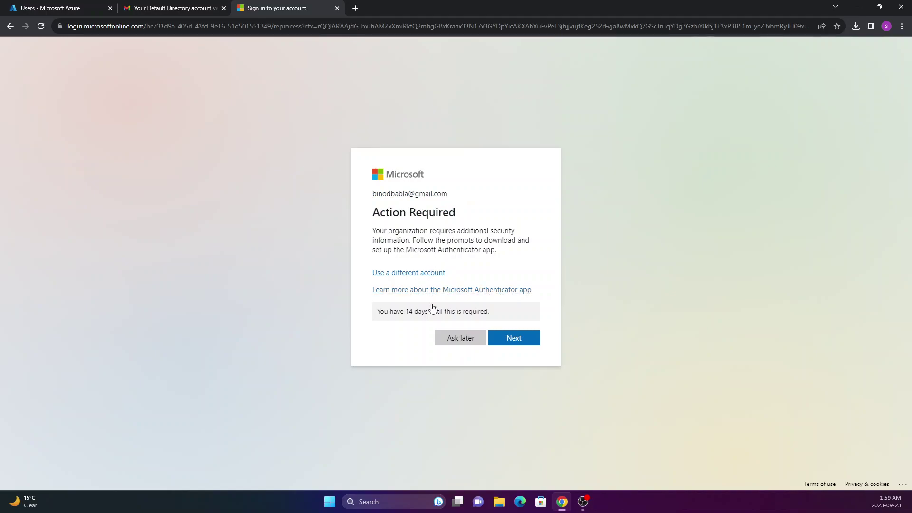
{"action": "left_click", "coordinate": [451, 340]}
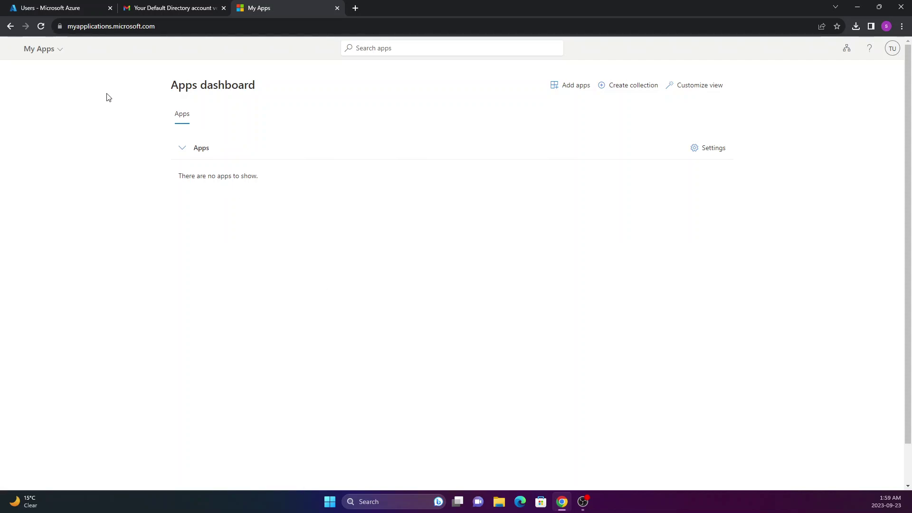
Examine the guest's Apps dashboard and the display name and e-mail in the signed-in account details
{"action": "left_click_drag", "start_coordinate": [31, 52], "coordinate": [138, 147]}
{"action": "left_click_drag", "start_coordinate": [173, 175], "coordinate": [297, 212]}
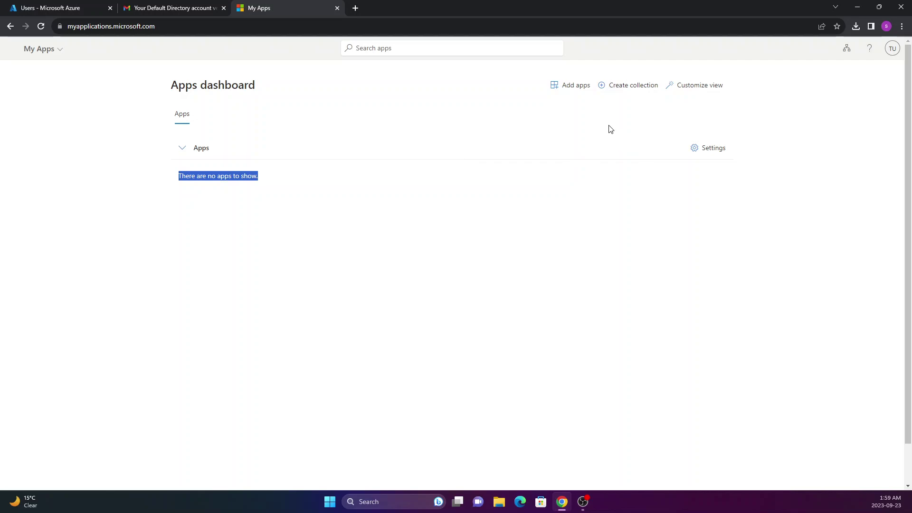
{"action": "left_click", "coordinate": [892, 48]}
{"action": "left_click_drag", "start_coordinate": [811, 110], "coordinate": [877, 113]}
{"action": "left_click", "coordinate": [831, 110]}
{"action": "left_click_drag", "start_coordinate": [812, 99], "coordinate": [879, 101]}
{"action": "left_click", "coordinate": [874, 104]}
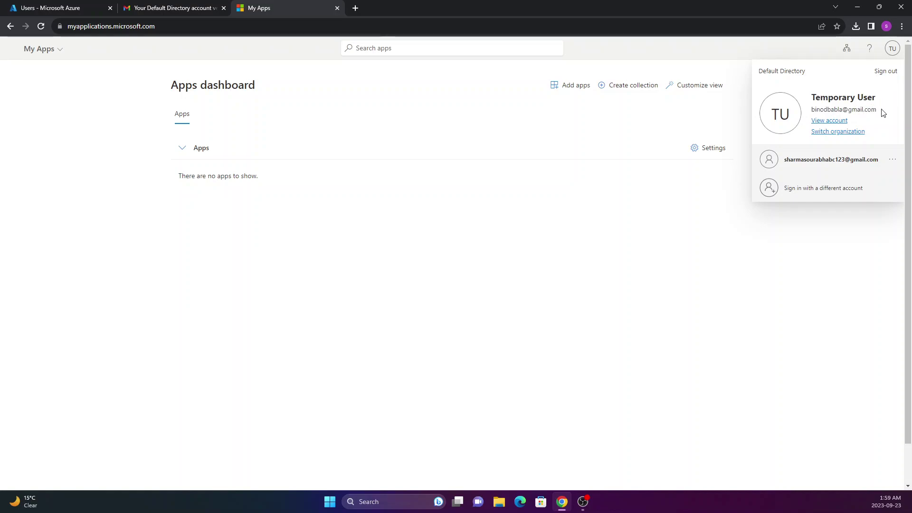
{"action": "left_click_drag", "start_coordinate": [808, 117], "coordinate": [805, 97]}
{"action": "left_click", "coordinate": [805, 118]}
Return to the Azure portal's Users page, refresh the list and check the Temporary User's user type and creation type
{"action": "left_click", "coordinate": [69, 4]}
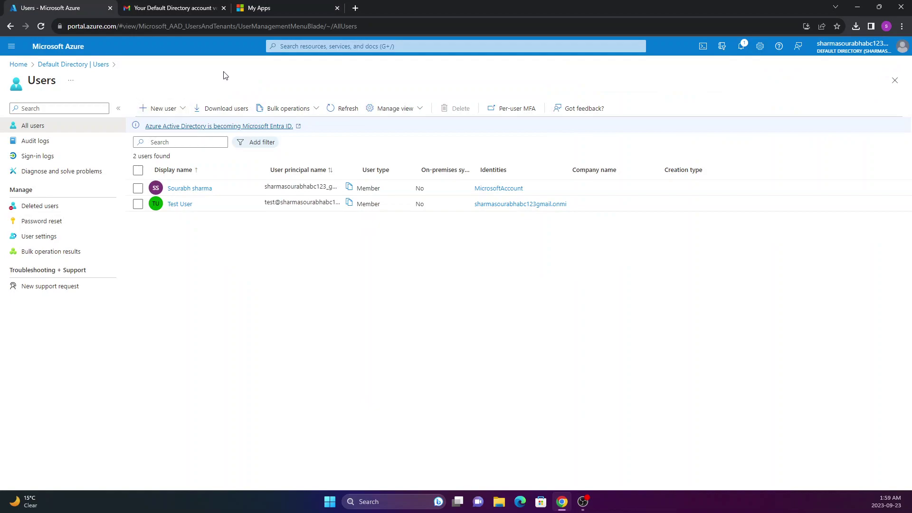
{"action": "triple_click", "coordinate": [185, 266]}
{"action": "left_click", "coordinate": [210, 286]}
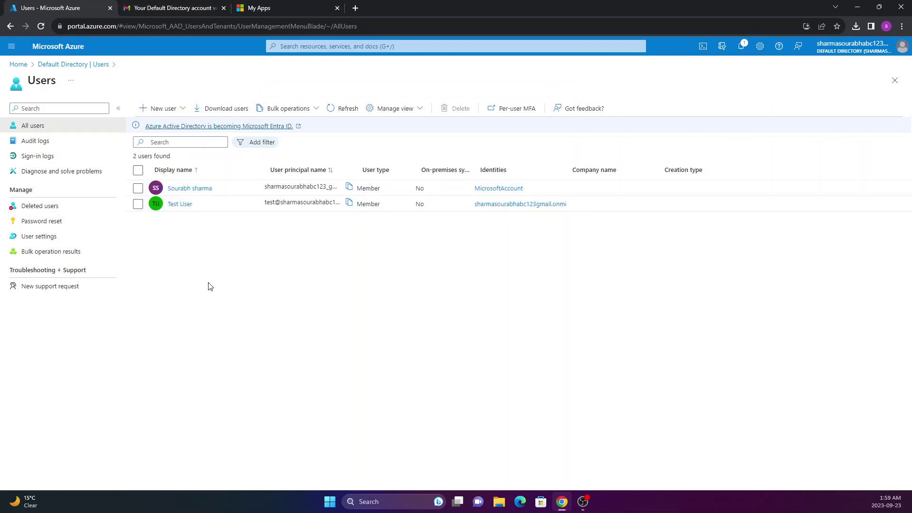
{"action": "left_click", "coordinate": [339, 109]}
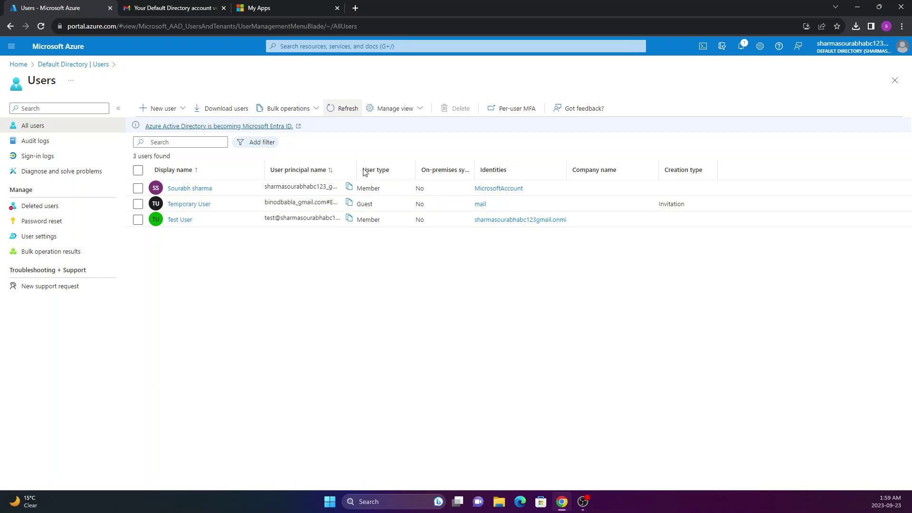
{"action": "double_click", "coordinate": [362, 204]}
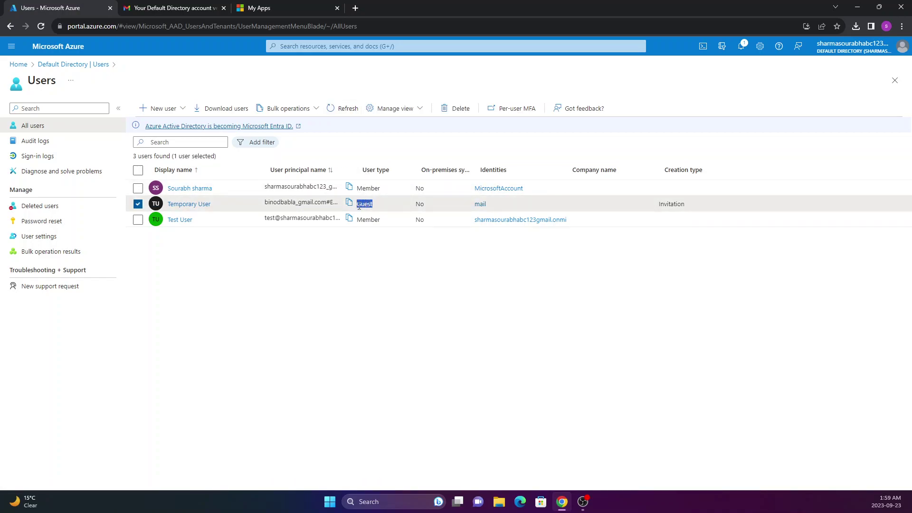
{"action": "left_click_drag", "start_coordinate": [373, 204], "coordinate": [368, 205]}
{"action": "double_click", "coordinate": [688, 203]}
{"action": "left_click", "coordinate": [620, 261]}
{"action": "left_click", "coordinate": [241, 278]}
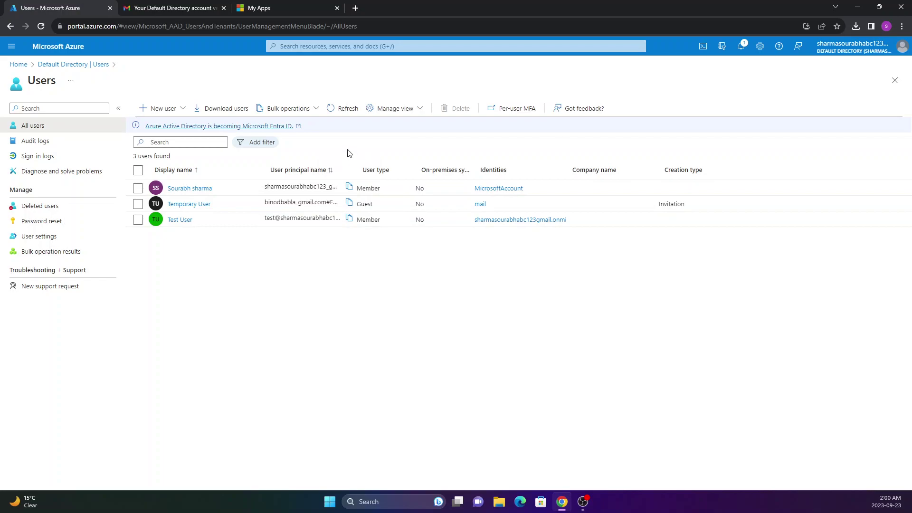
Widen the User principal name column to examine the external users' full principal names, and narrow it again
{"action": "left_click_drag", "start_coordinate": [354, 169], "coordinate": [552, 150]}
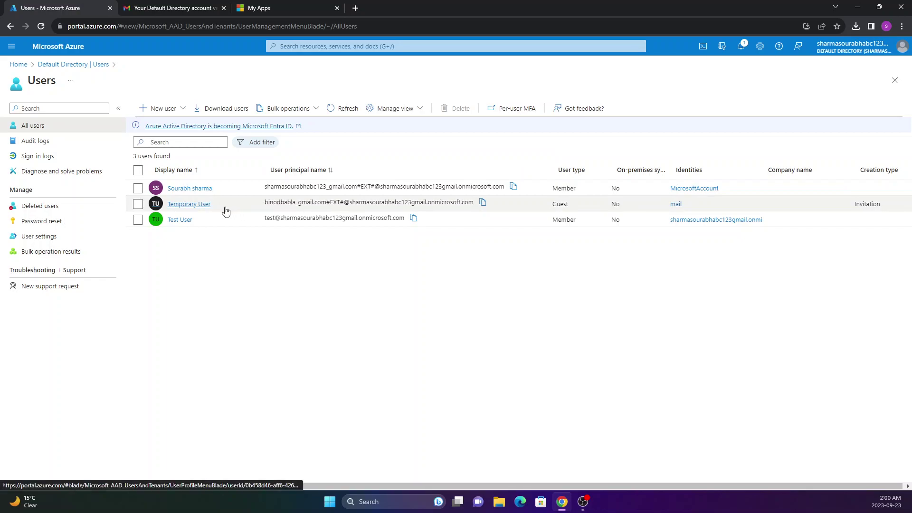
{"action": "left_click_drag", "start_coordinate": [263, 191], "coordinate": [486, 186]}
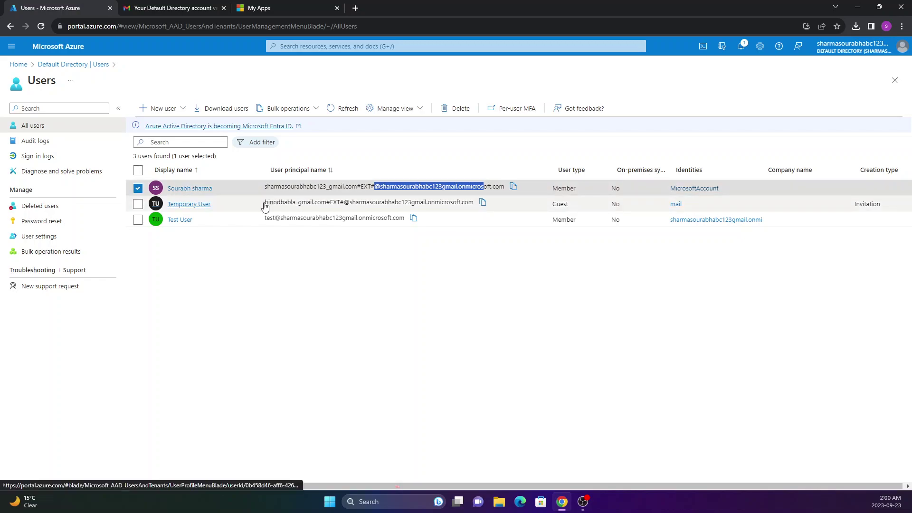
{"action": "left_click", "coordinate": [264, 242]}
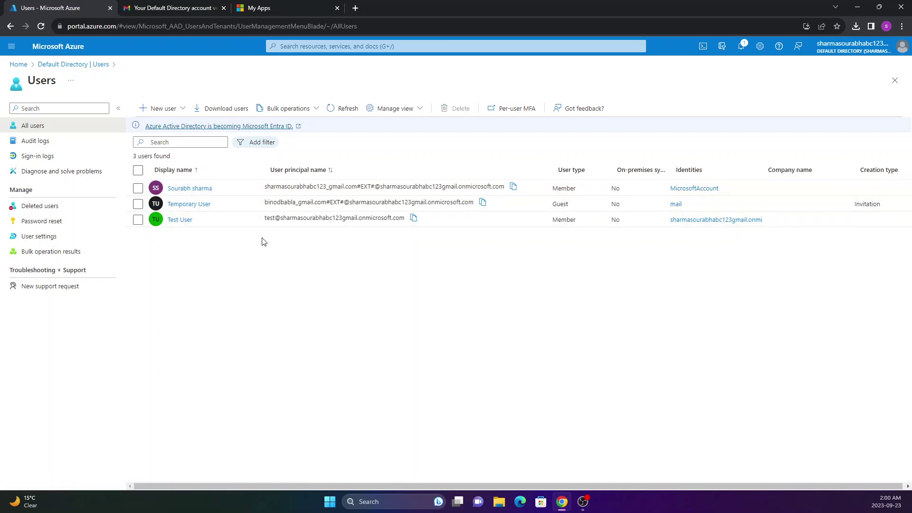
{"action": "left_click_drag", "start_coordinate": [266, 203], "coordinate": [330, 210]}
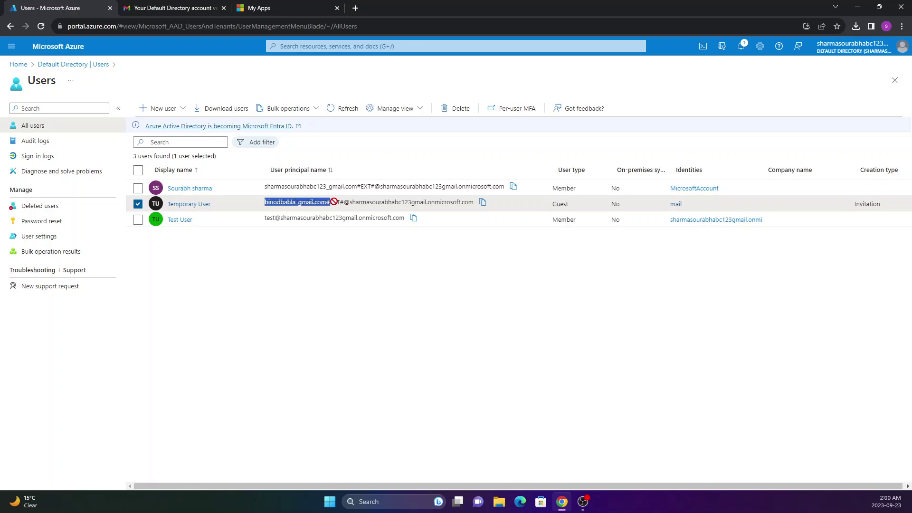
{"action": "left_click_drag", "start_coordinate": [340, 203], "coordinate": [291, 203]}
{"action": "left_click", "coordinate": [275, 202]}
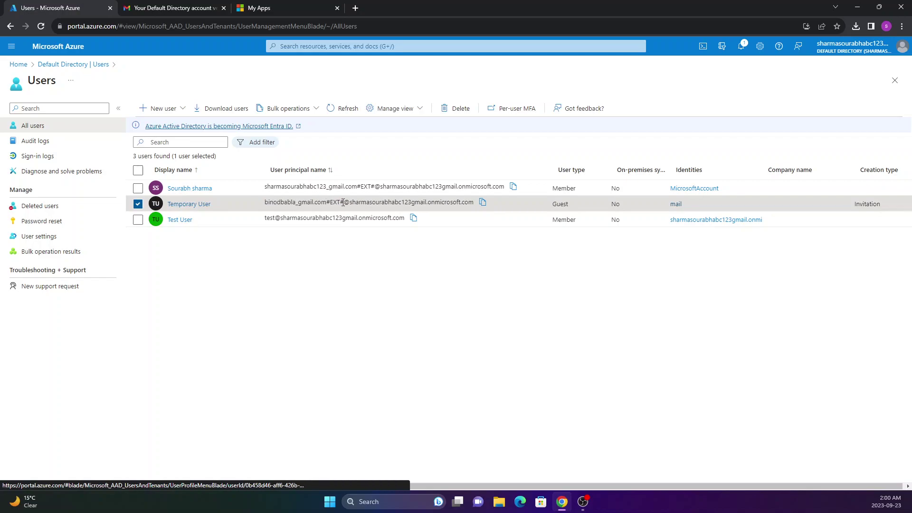
{"action": "left_click_drag", "start_coordinate": [343, 203], "coordinate": [268, 201]}
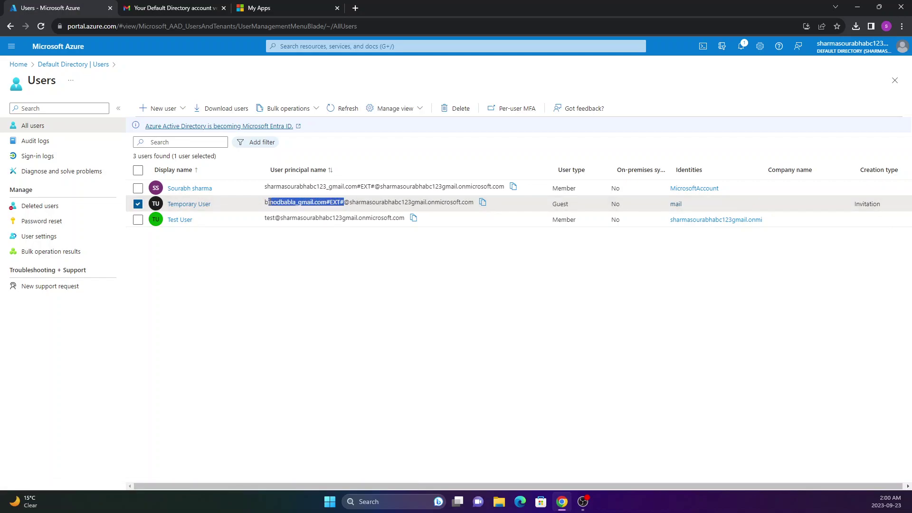
{"action": "left_click_drag", "start_coordinate": [550, 163], "coordinate": [356, 182]}
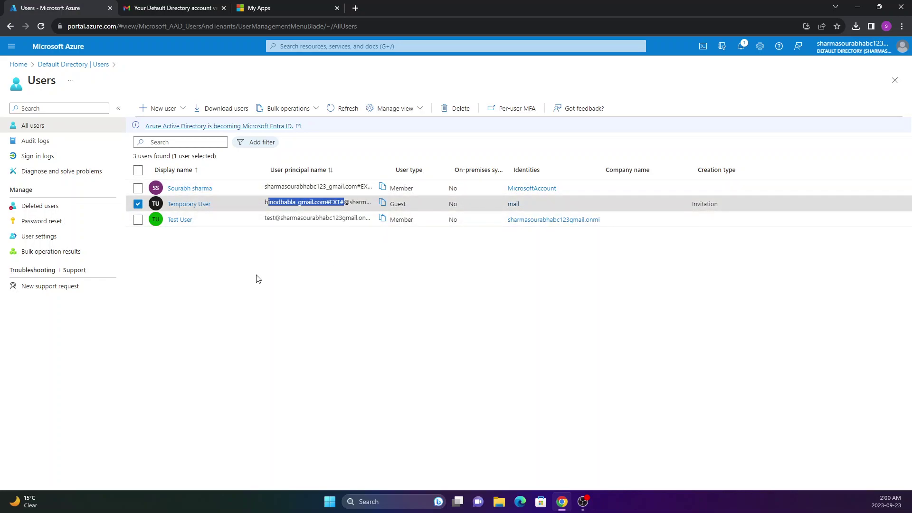
{"action": "left_click", "coordinate": [209, 296]}
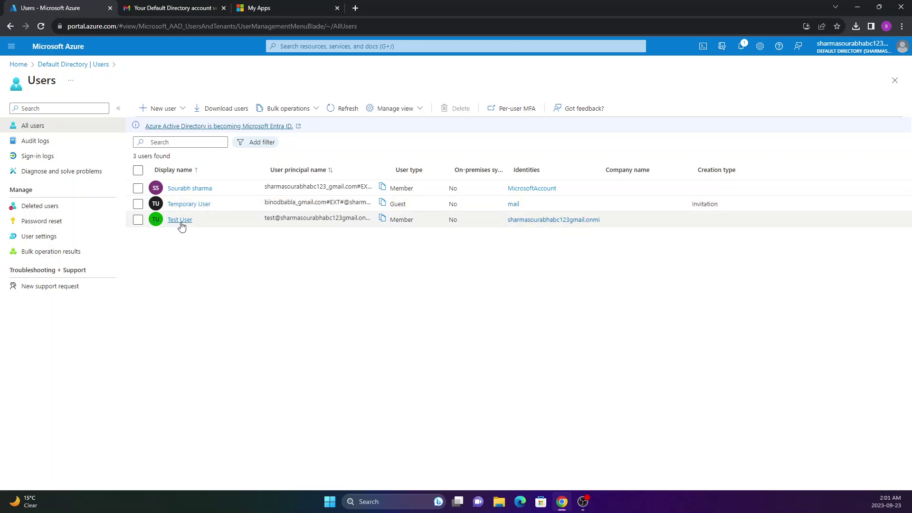
Change the Temporary User's user type to Member, save the properties and check the user type in the overview
{"action": "left_click", "coordinate": [190, 206]}
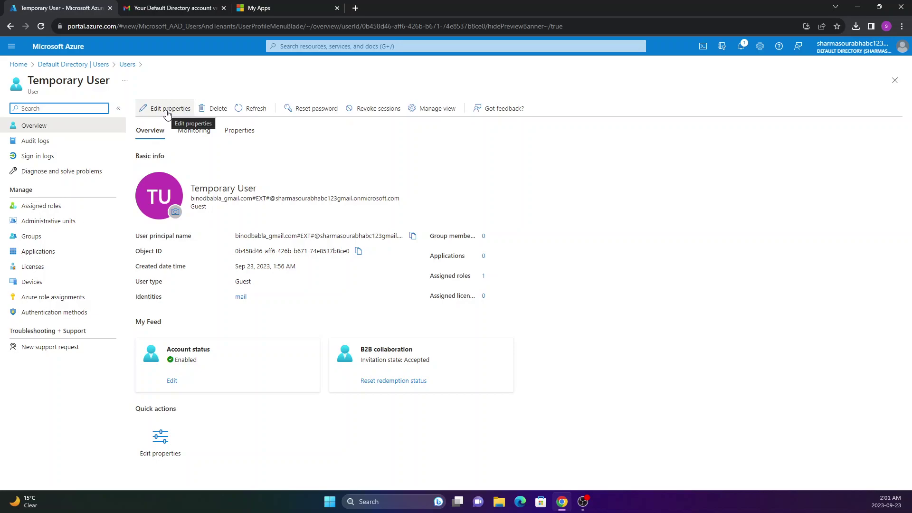
{"action": "left_click", "coordinate": [167, 112]}
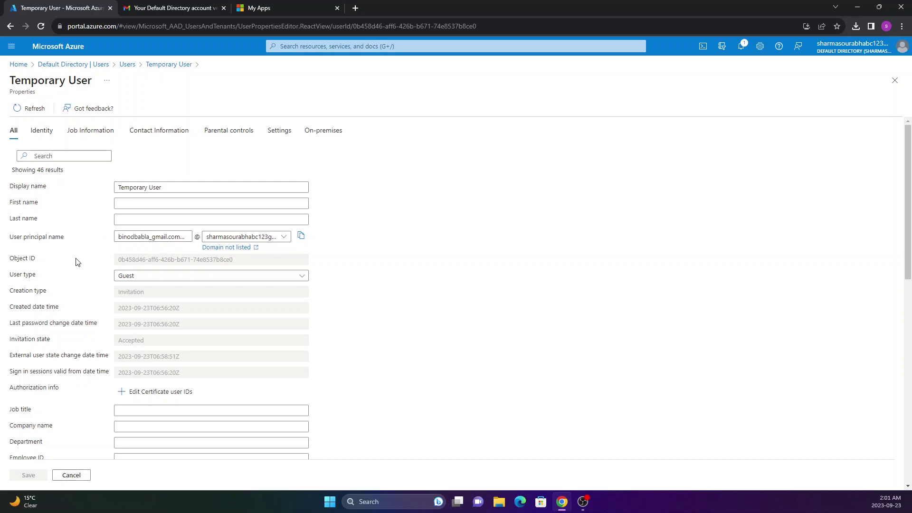
{"action": "left_click_drag", "start_coordinate": [13, 278], "coordinate": [37, 278]}
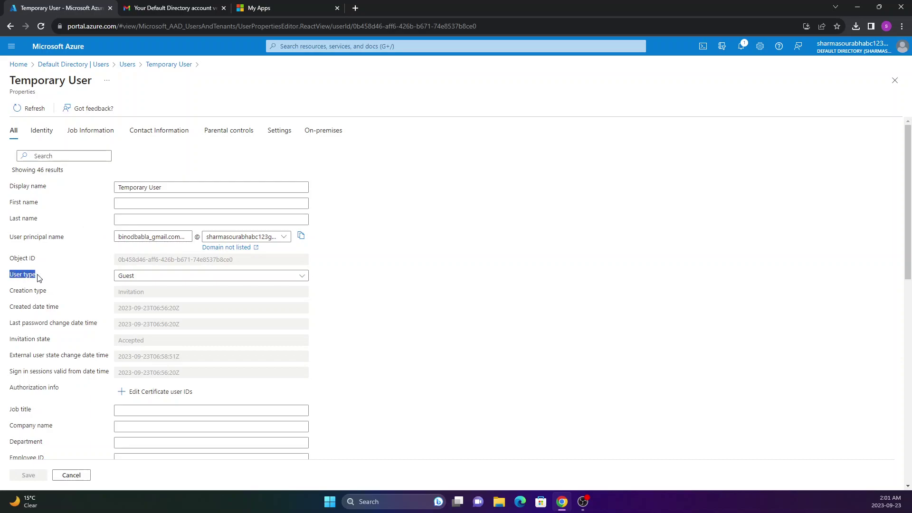
{"action": "left_click", "coordinate": [131, 278]}
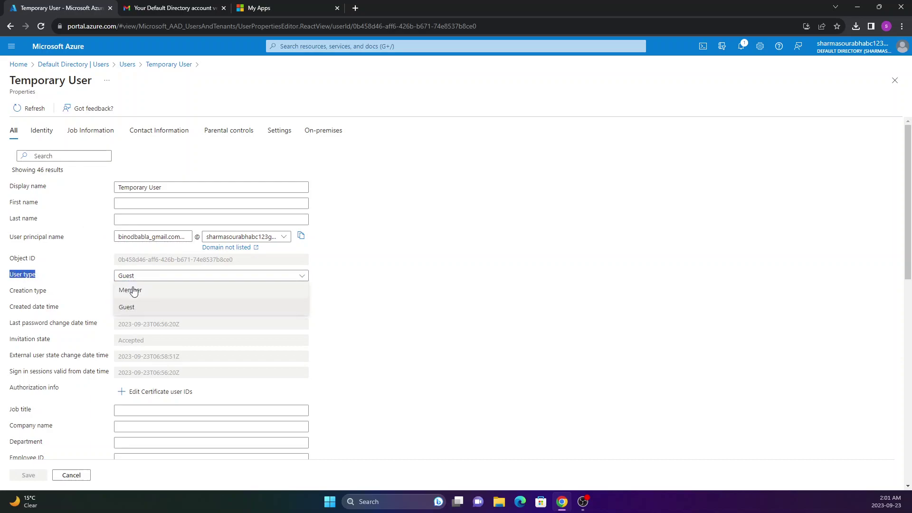
{"action": "left_click", "coordinate": [133, 290]}
{"action": "left_click", "coordinate": [30, 475]}
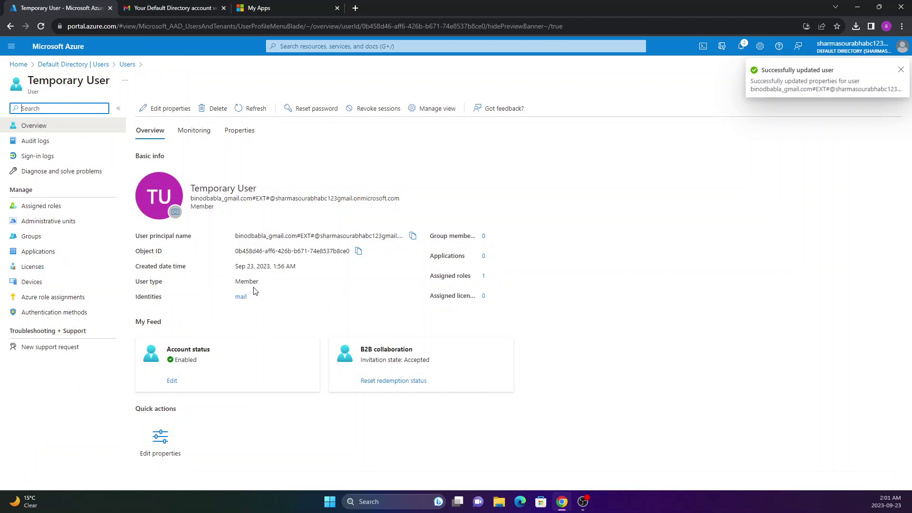
{"action": "left_click_drag", "start_coordinate": [258, 282], "coordinate": [217, 279]}
{"action": "left_click", "coordinate": [209, 280]}
{"action": "left_click_drag", "start_coordinate": [136, 282], "coordinate": [222, 281]}
{"action": "left_click", "coordinate": [263, 285]}
{"action": "left_click", "coordinate": [220, 280]}
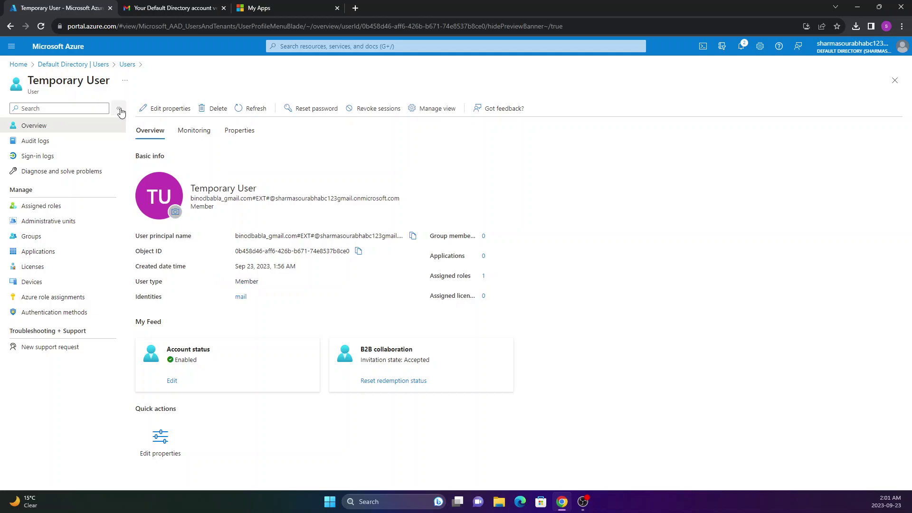
Return to the directory's Users list and compare the user types and principal names of Temporary User and Test User
{"action": "left_click", "coordinate": [86, 69]}
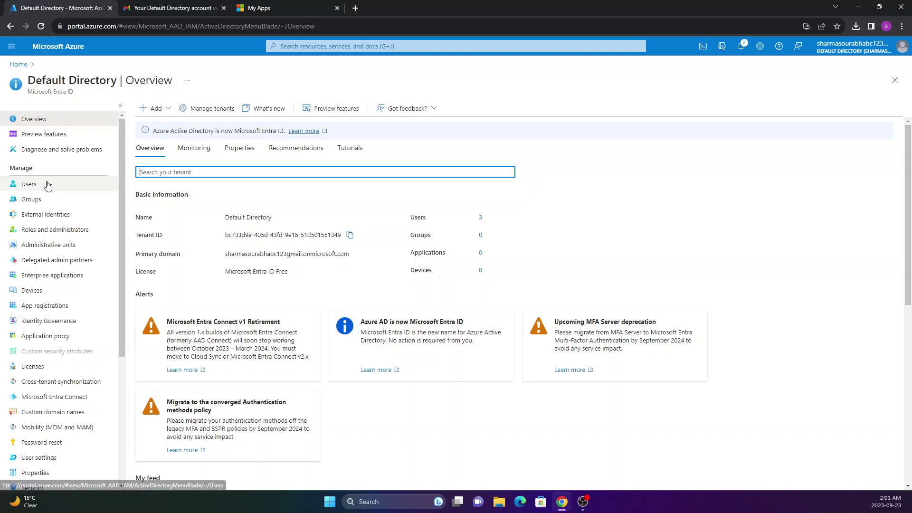
{"action": "left_click", "coordinate": [48, 185]}
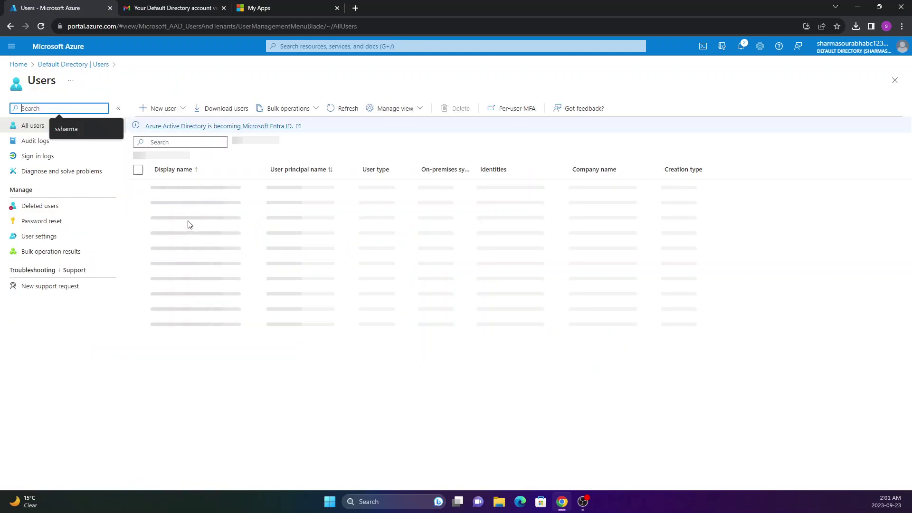
{"action": "left_click", "coordinate": [220, 205]}
{"action": "left_click_drag", "start_coordinate": [219, 205], "coordinate": [204, 224]}
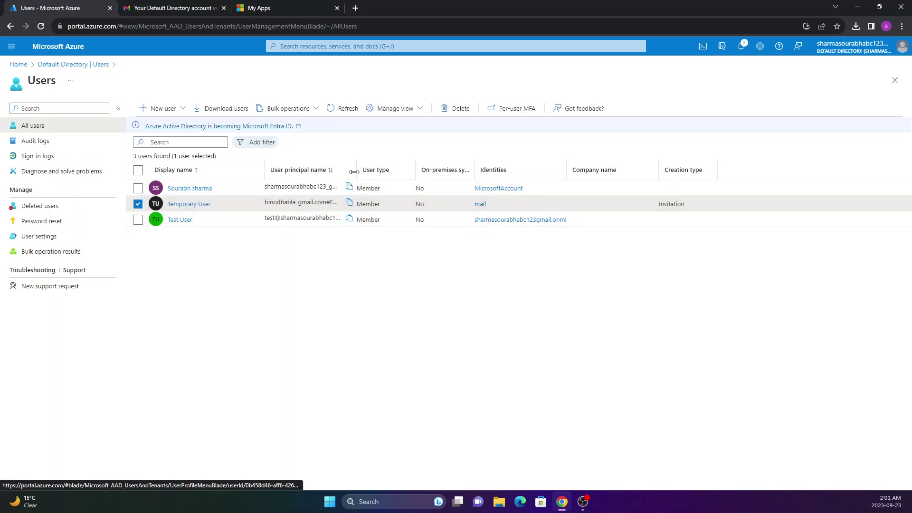
{"action": "left_click_drag", "start_coordinate": [366, 169], "coordinate": [469, 160]}
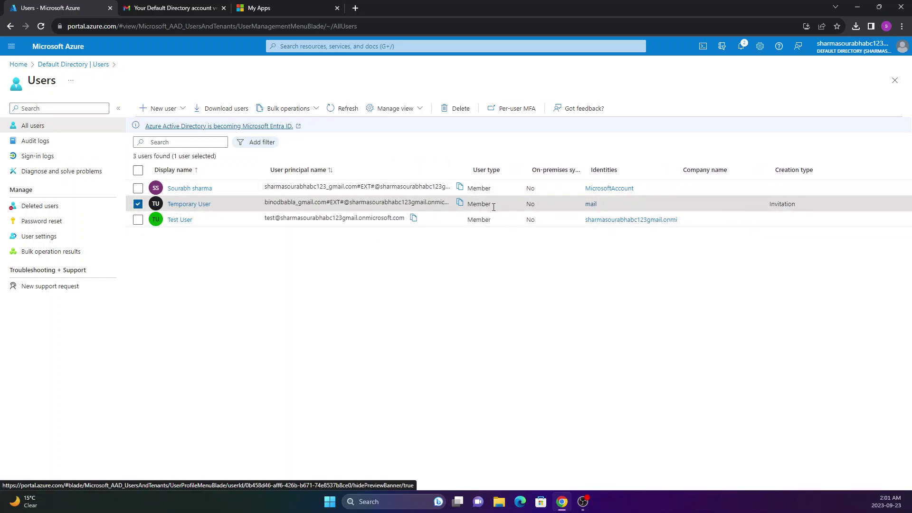
{"action": "left_click_drag", "start_coordinate": [493, 204], "coordinate": [466, 205]}
{"action": "left_click", "coordinate": [488, 244]}
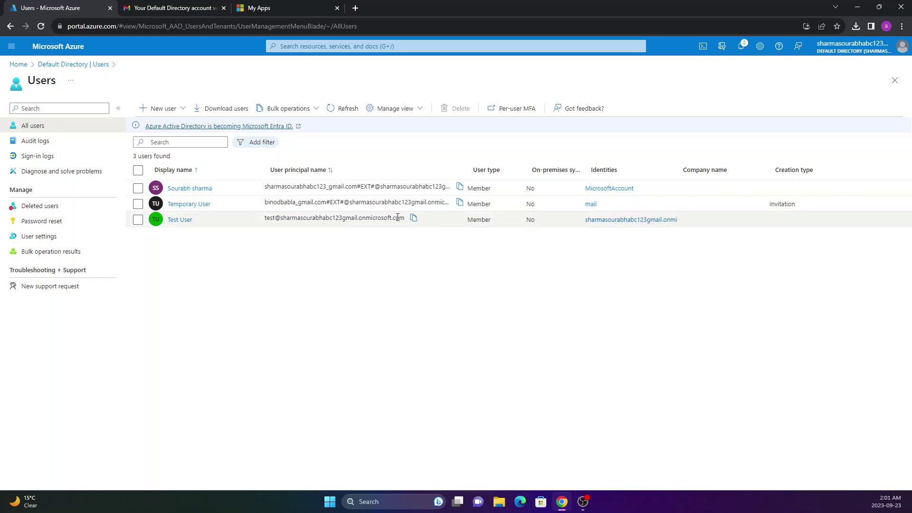
{"action": "left_click_drag", "start_coordinate": [503, 209], "coordinate": [472, 204]}
{"action": "left_click", "coordinate": [483, 219]}
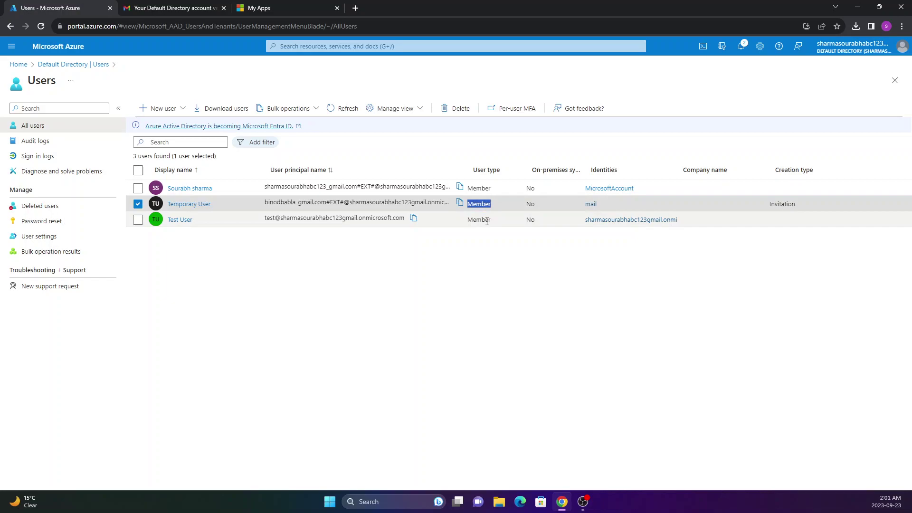
{"action": "left_click_drag", "start_coordinate": [497, 220], "coordinate": [240, 249]}
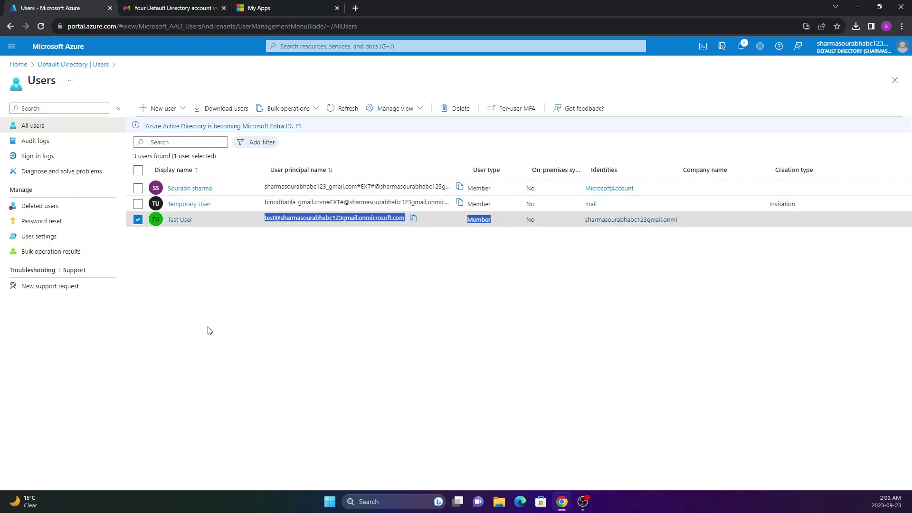